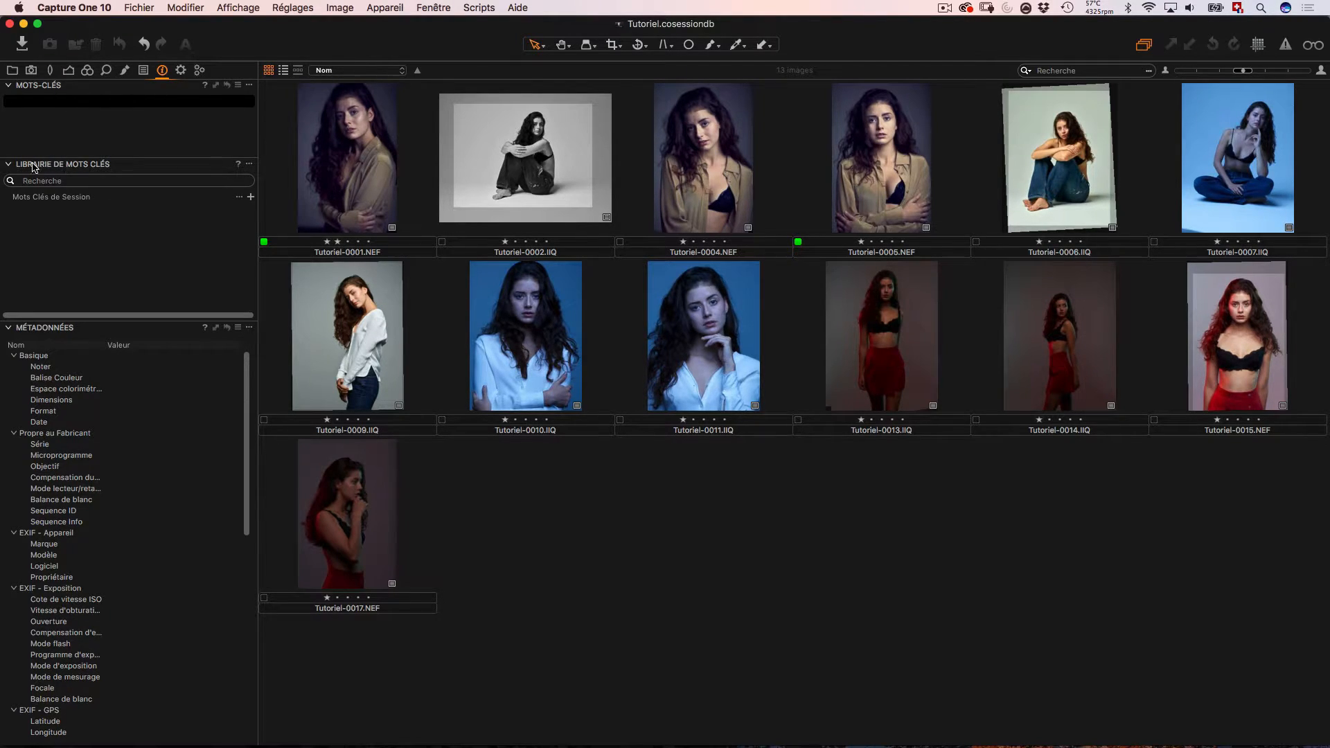
Add the keyword "brunette" to the photo Tutoriel-0001.NEF.
{"action": "left_click", "coordinate": [374, 144]}
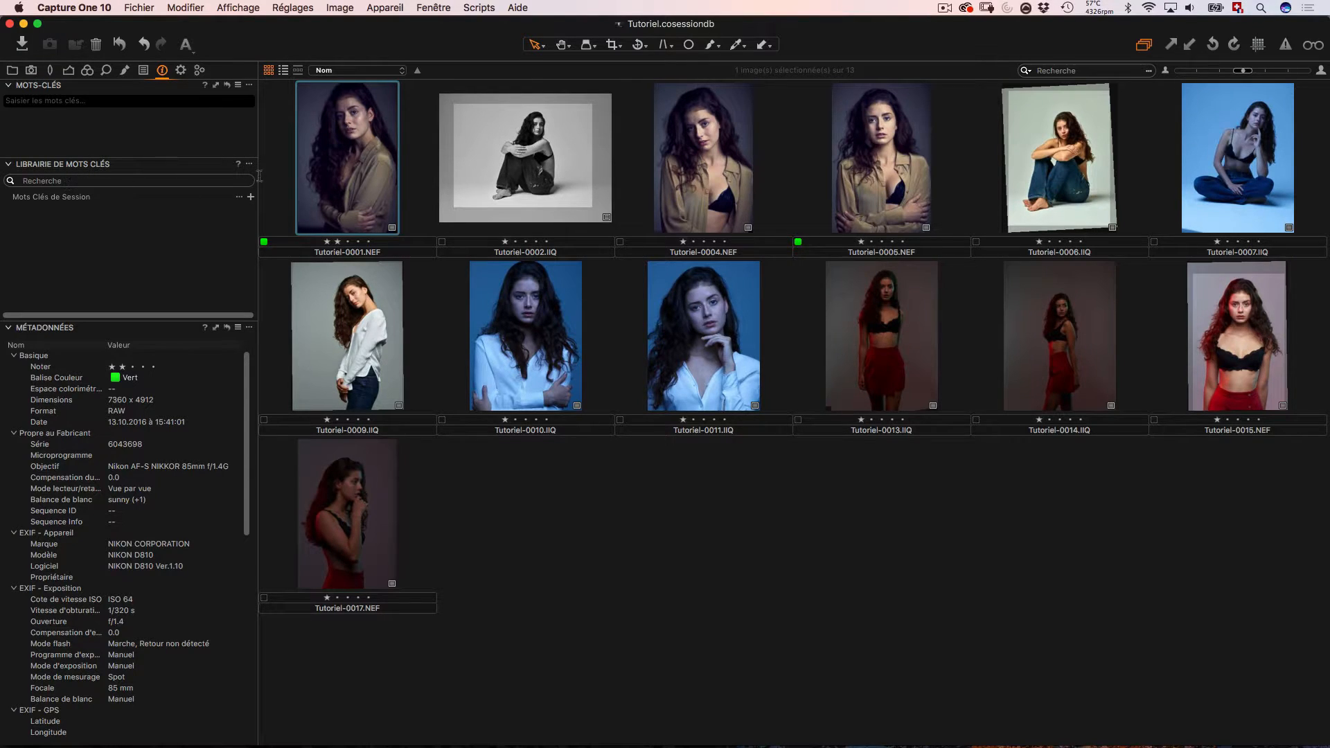
{"action": "left_click", "coordinate": [97, 102]}
{"action": "type", "text": "Femme"}
{"action": "key", "text": "BackSpace"}
{"action": "key", "text": "BackSpace"}
{"action": "type", "text": "me"}
{"action": "key", "text": "Return"}
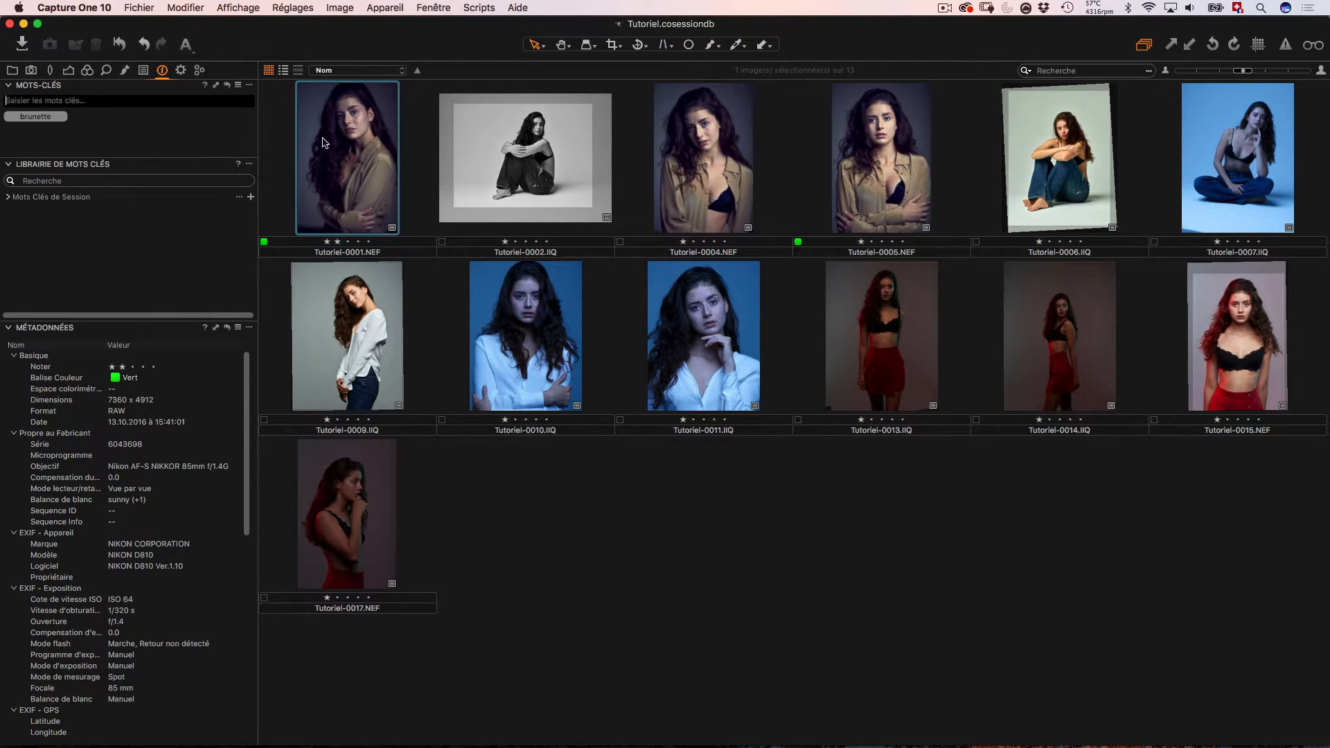
Assign the existing session keyword "brunette" to Tutoriel-0009.IIQ from the keyword library.
{"action": "left_click", "coordinate": [8, 197]}
{"action": "left_click", "coordinate": [9, 197]}
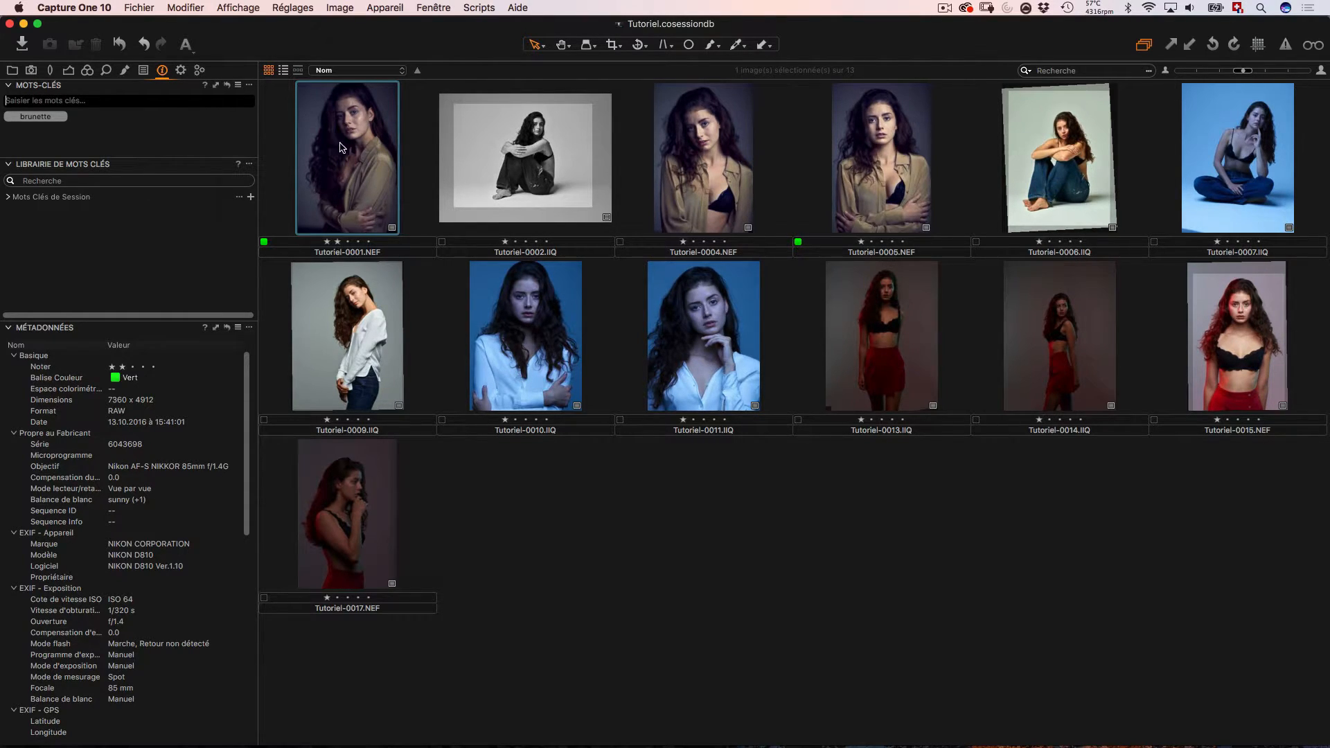
{"action": "left_click", "coordinate": [390, 305]}
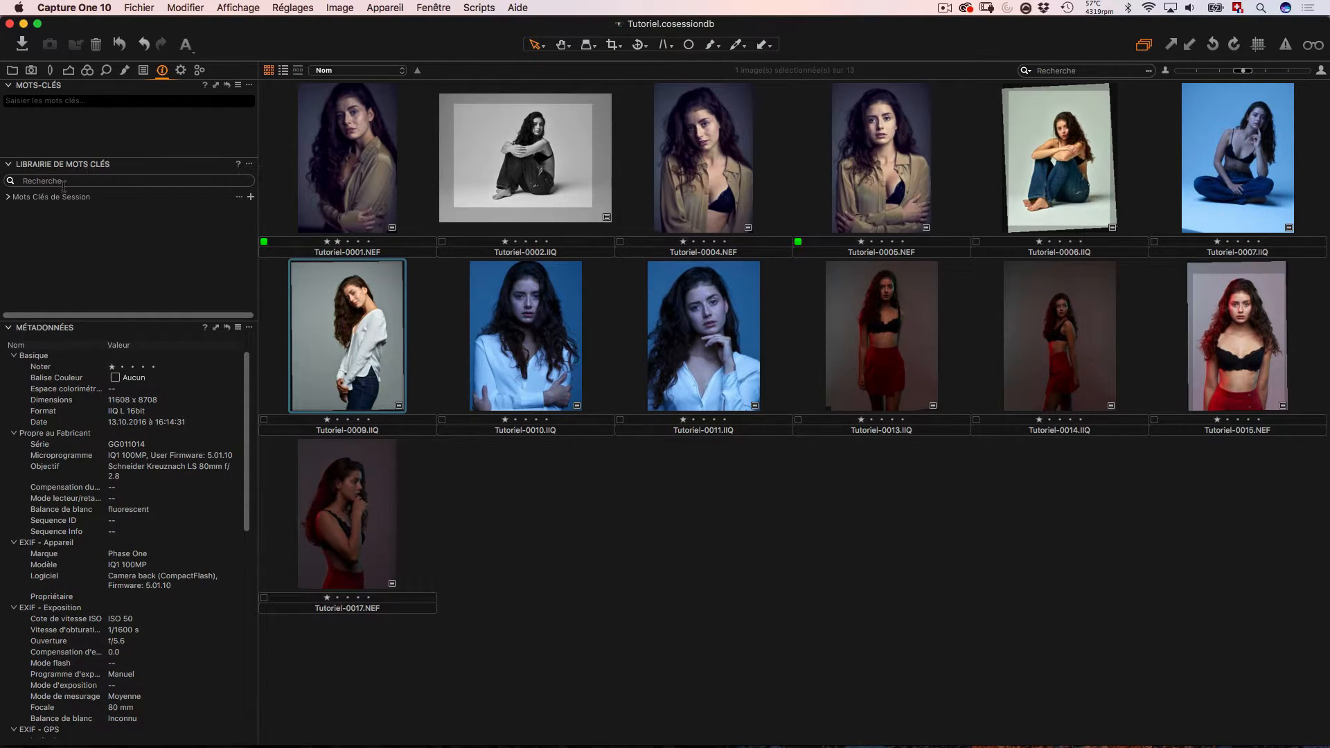
{"action": "left_click", "coordinate": [8, 198]}
{"action": "left_click", "coordinate": [56, 210]}
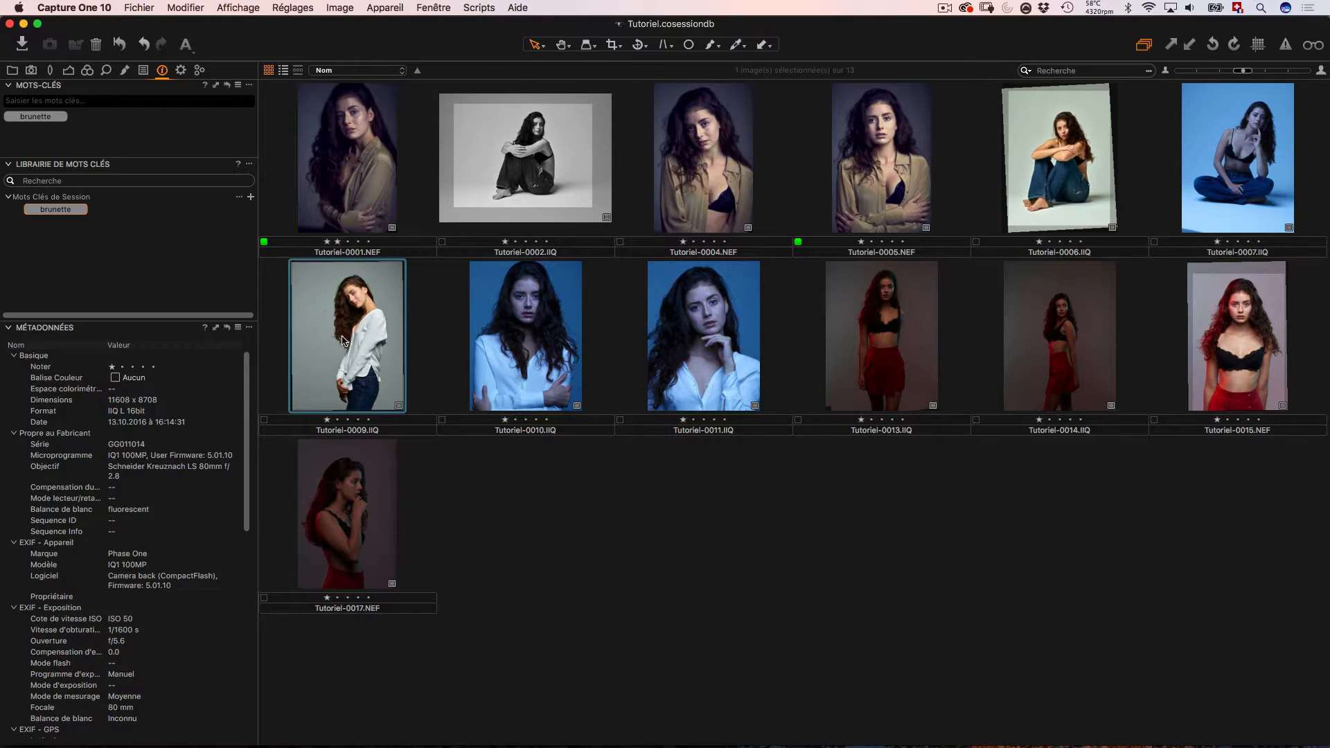
Add the keyword "noir blanc" to the black-and-white photo Tutoriel-0002.IIQ.
{"action": "left_click", "coordinate": [486, 174]}
{"action": "left_click", "coordinate": [70, 101]}
{"action": "type", "text": "noir blanc"}
{"action": "key", "text": "Return"}
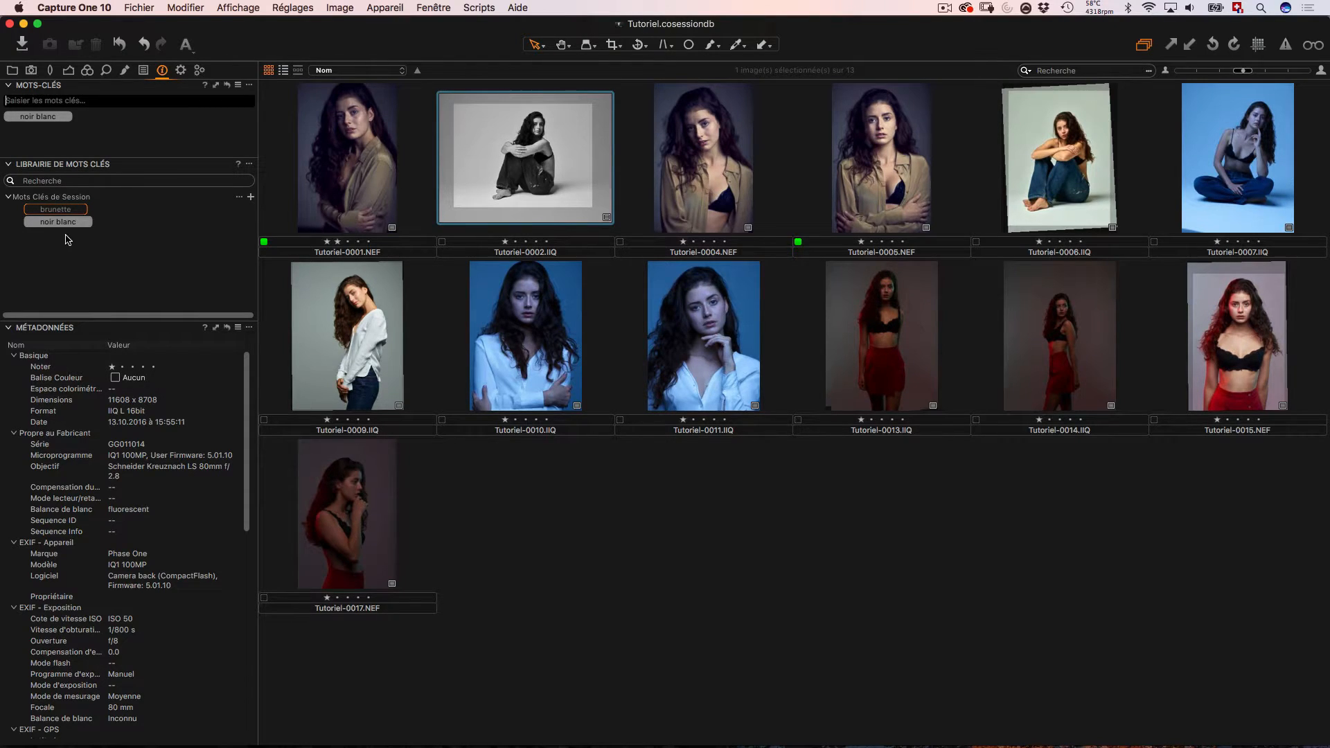
Create a new, empty keyword library named "Portrait".
{"action": "left_click", "coordinate": [249, 167]}
{"action": "mouse_move", "coordinate": [272, 199]}
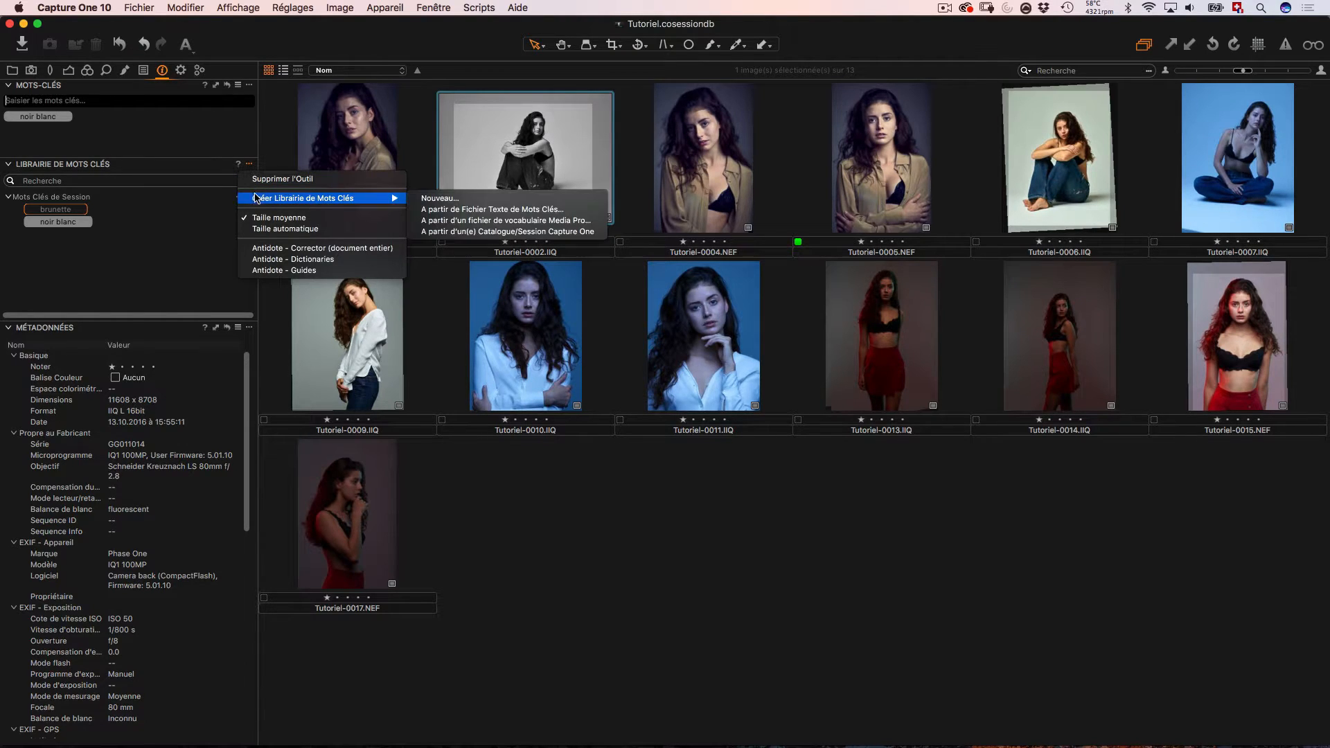
{"action": "left_click", "coordinate": [451, 198]}
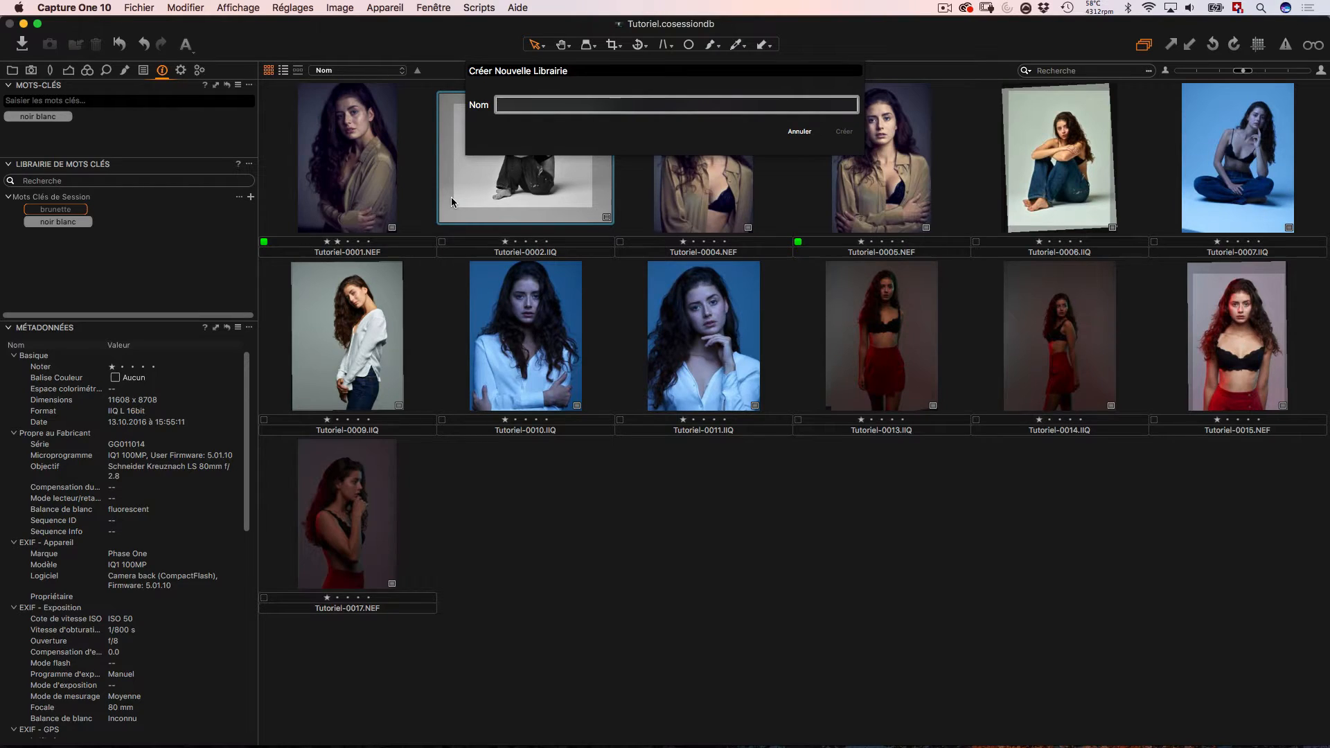
{"action": "type", "text": "Portrait"}
{"action": "key", "text": "Return"}
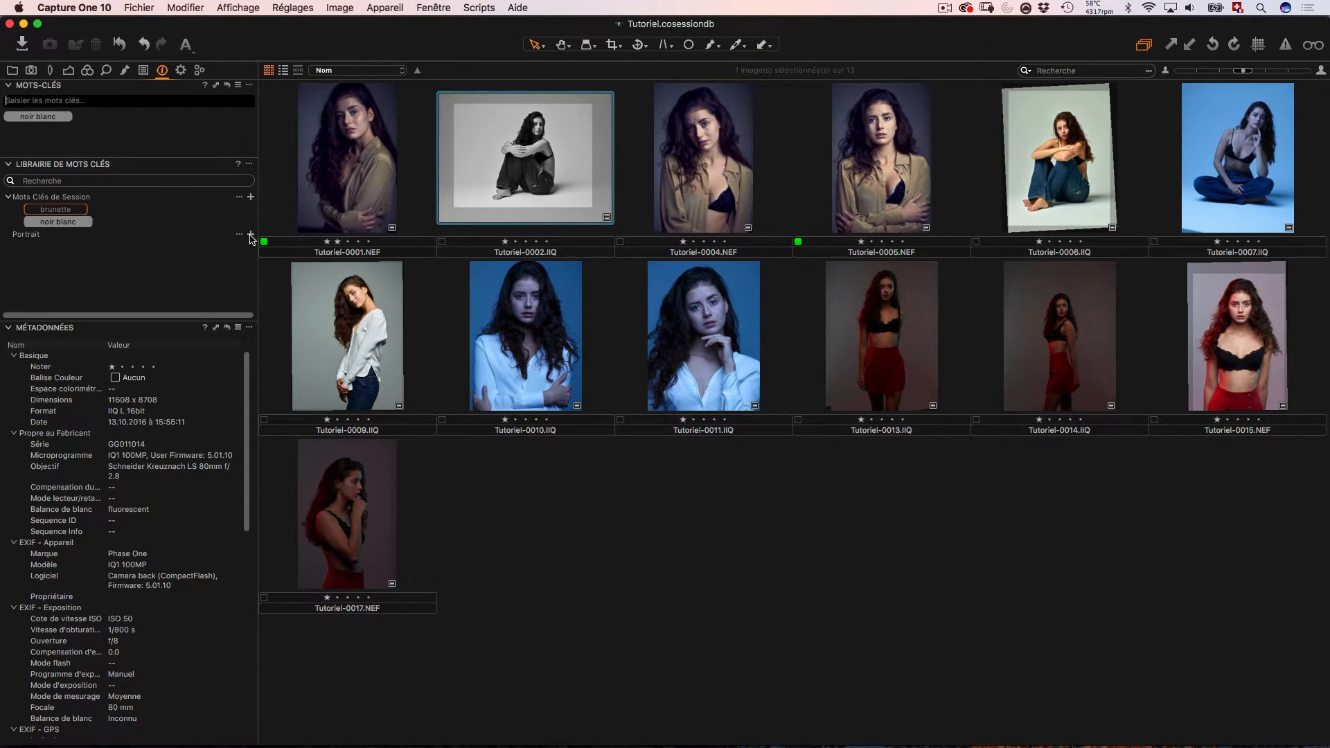
Create the keywords yeux bleux, jeans, robe rouge, jupe rouge, chemise blanche, studio, elinchrom, phase one and nikon in the Portrait library.
{"action": "left_click", "coordinate": [251, 235]}
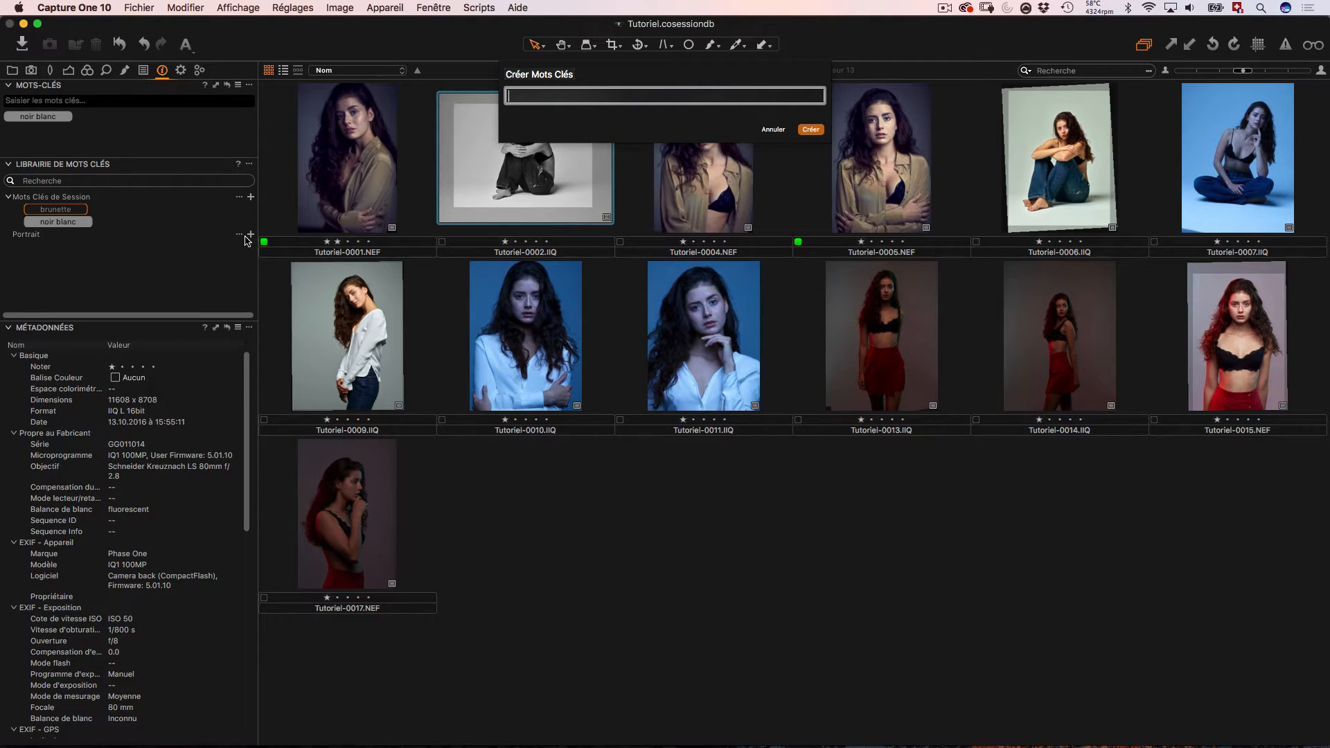
{"action": "type", "text": "yeux bleux, jeans, "}
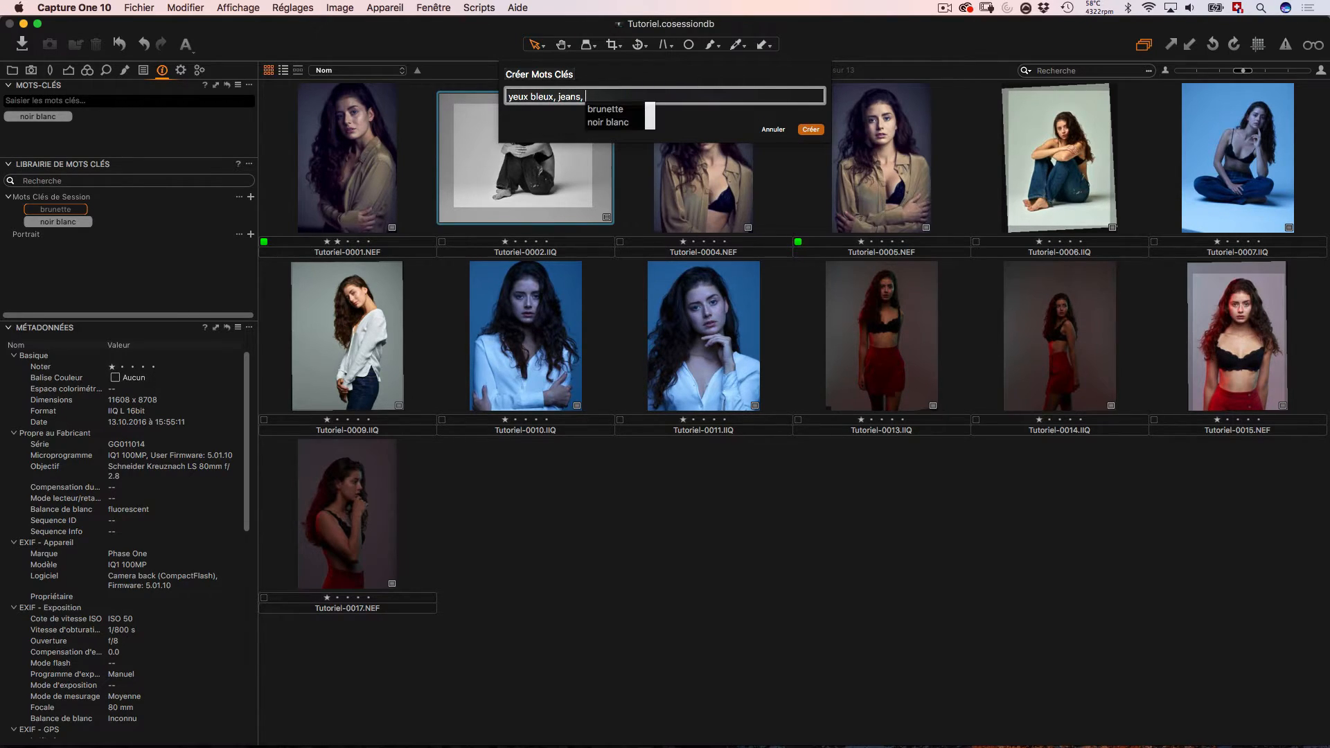
{"action": "type", "text": "robe"}
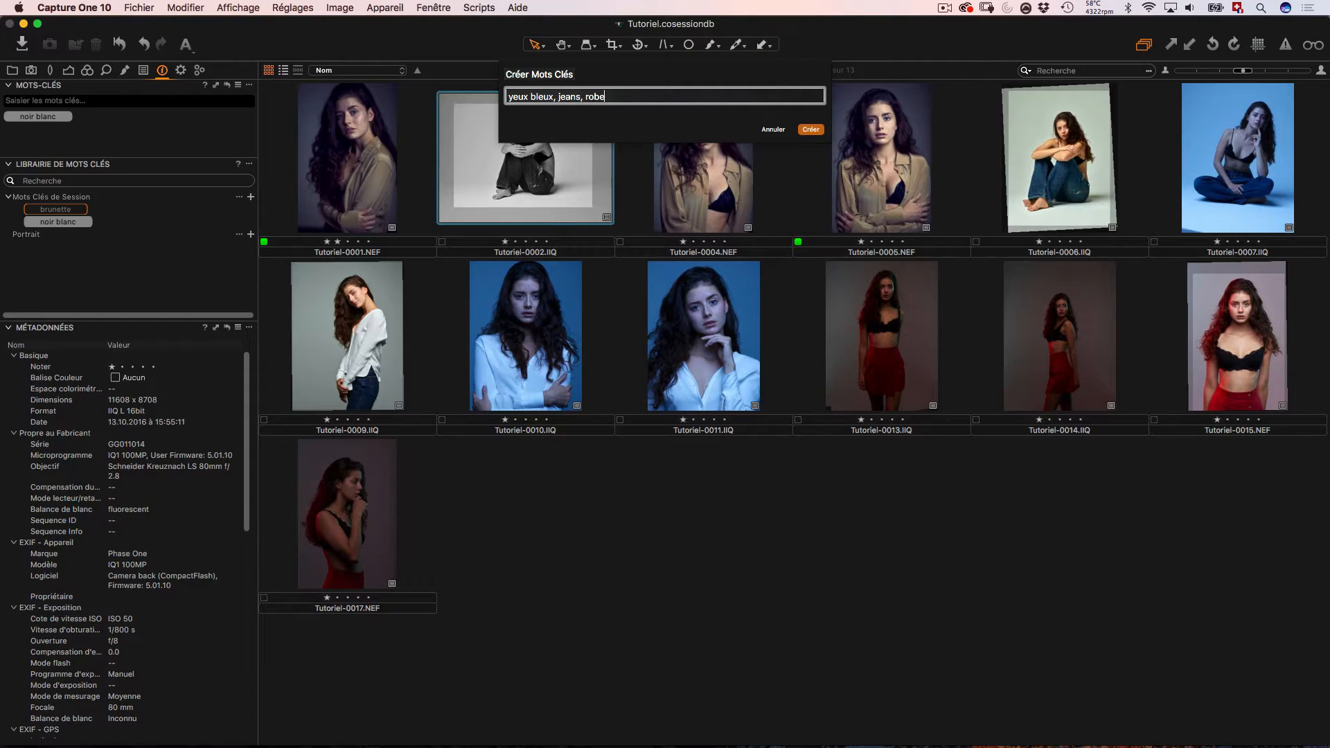
{"action": "type", "text": " rouge, jupe rouge, chemise blanche, "}
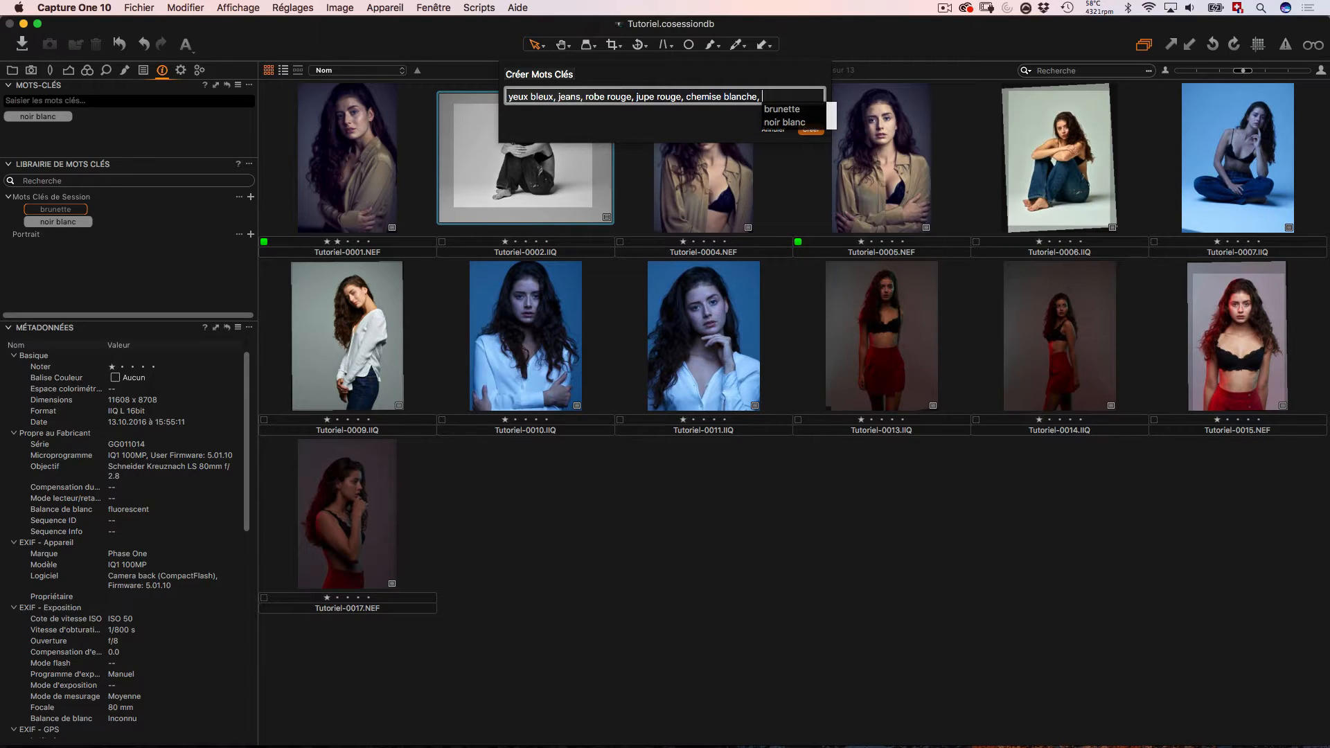
{"action": "type", "text": "studio, el"}
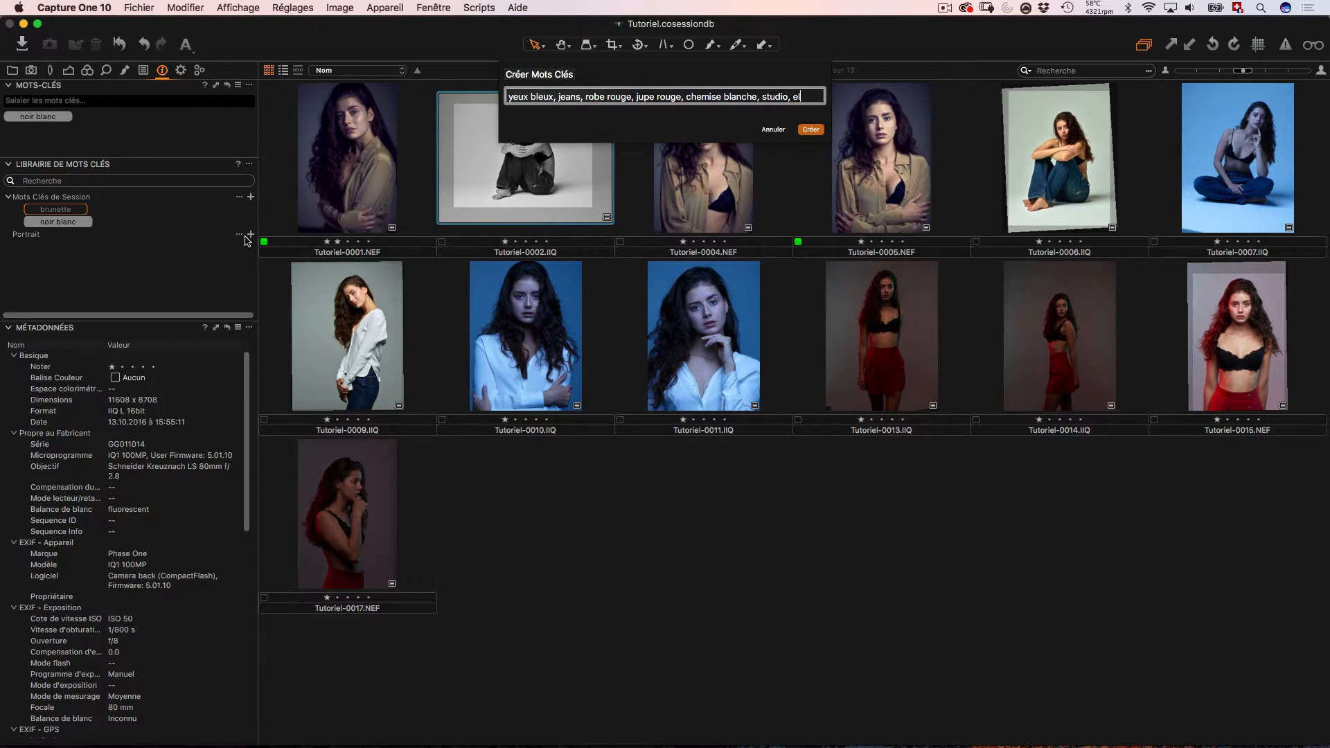
{"action": "type", "text": "inchrom, p"}
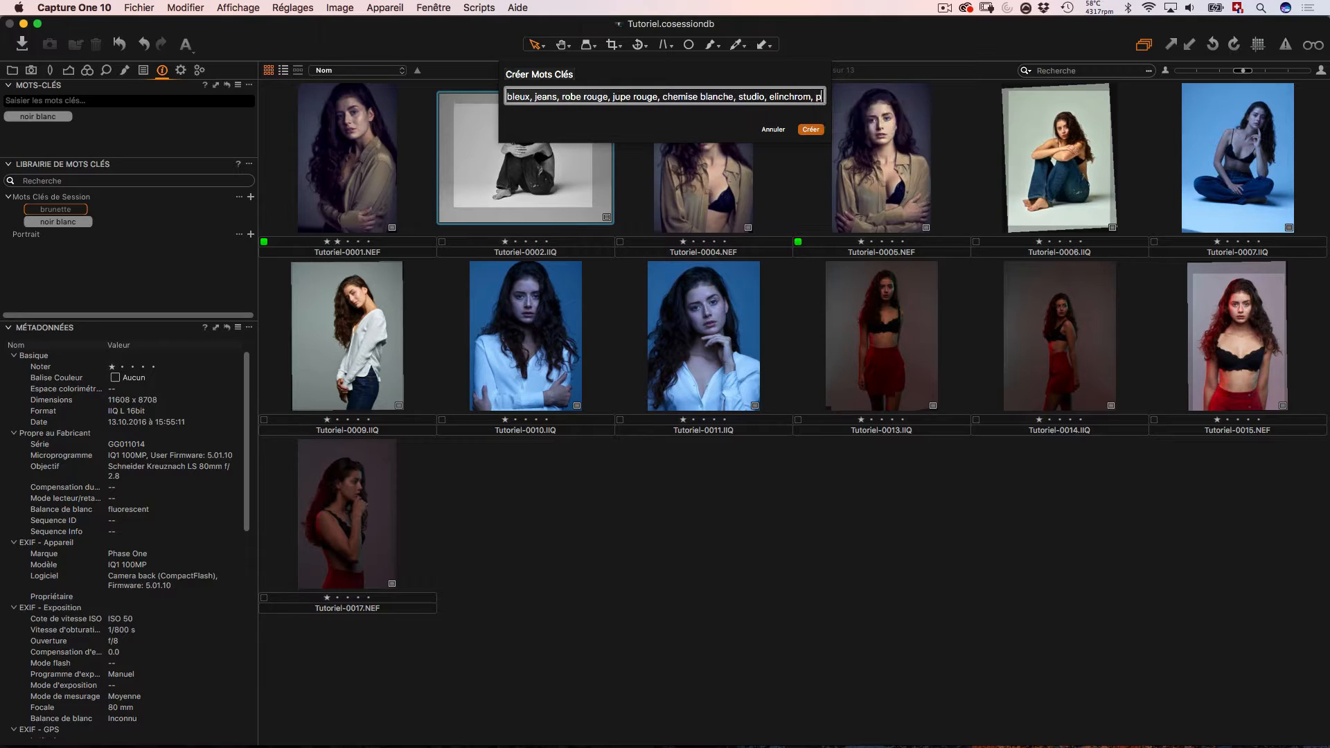
{"action": "type", "text": "hase one, nikon,"}
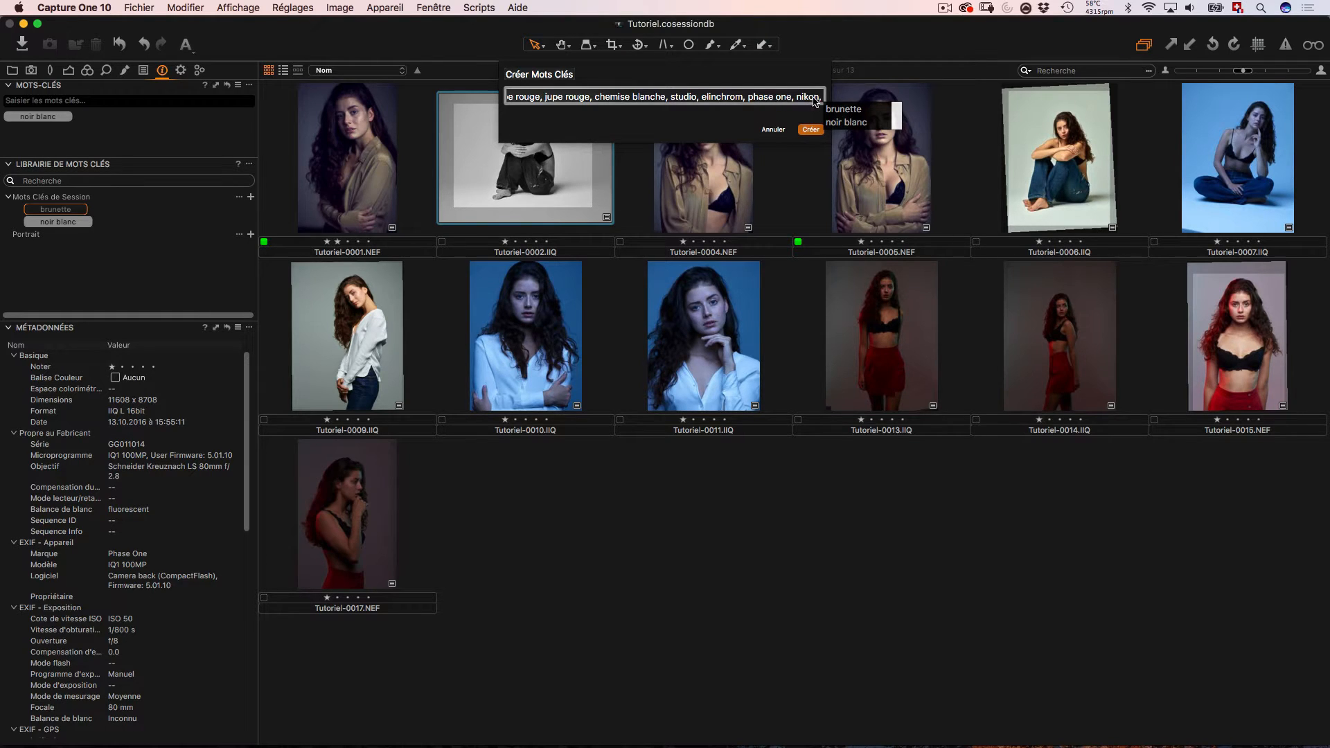
{"action": "key", "text": "BackSpace"}
{"action": "key", "text": "BackSpace"}
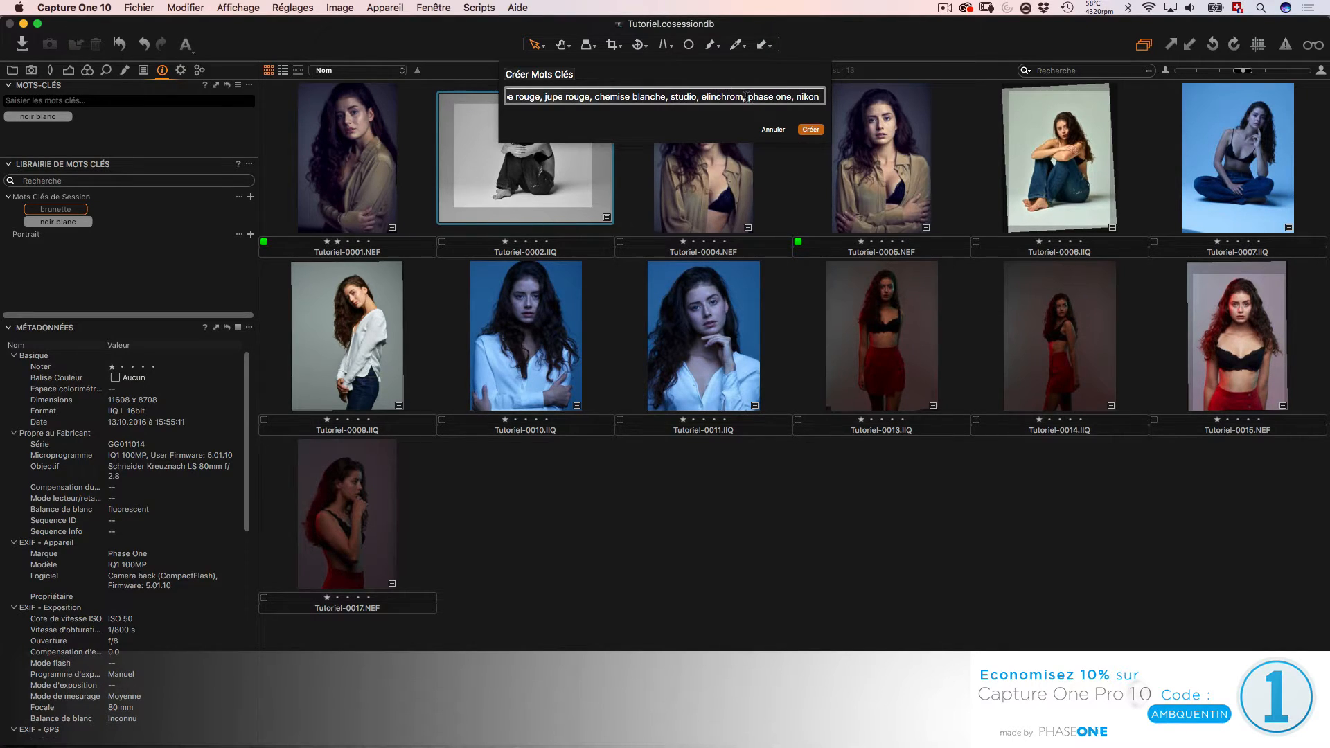
{"action": "left_click", "coordinate": [810, 129]}
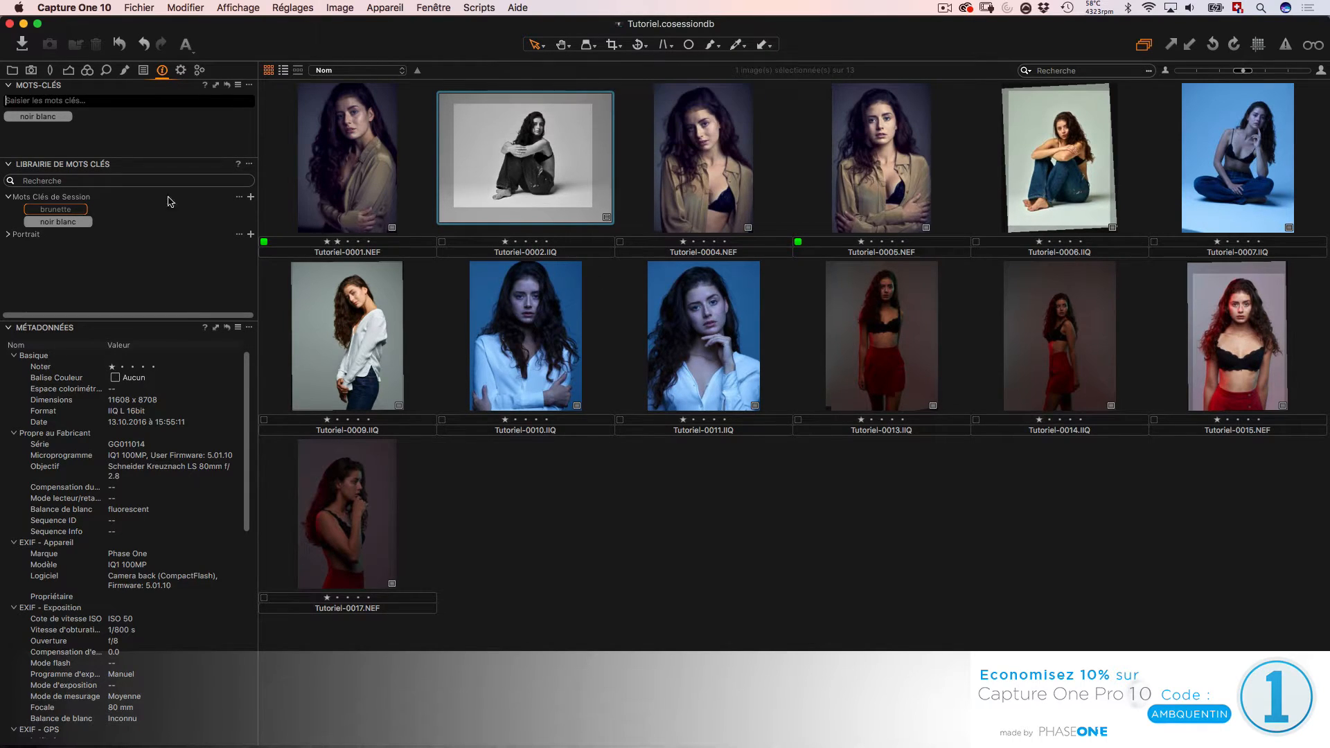
Assign the Portrait library keyword "jupe rouge" to the photos Tutoriel-0013 through Tutoriel-0017, then clear the selection.
{"action": "left_click", "coordinate": [9, 236]}
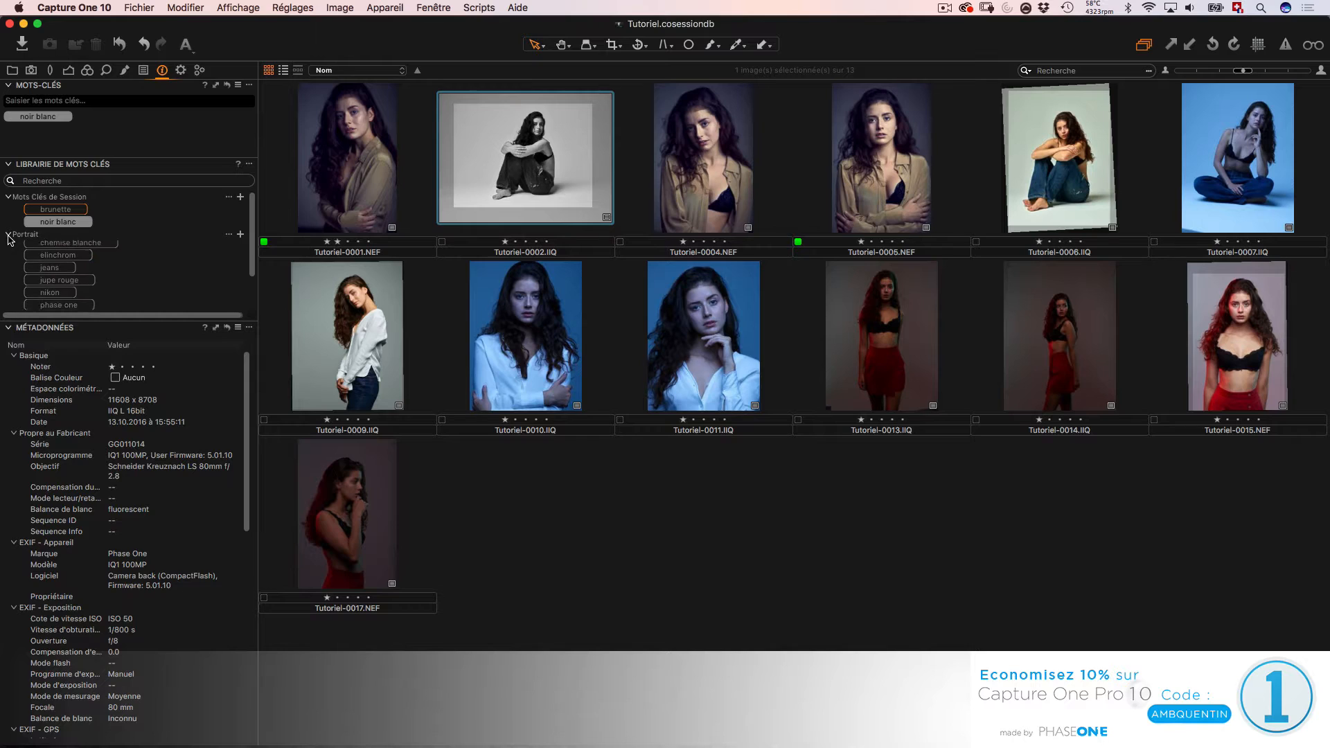
{"action": "scroll", "coordinate": [49, 253], "scroll_direction": "down", "scroll_amount": 2}
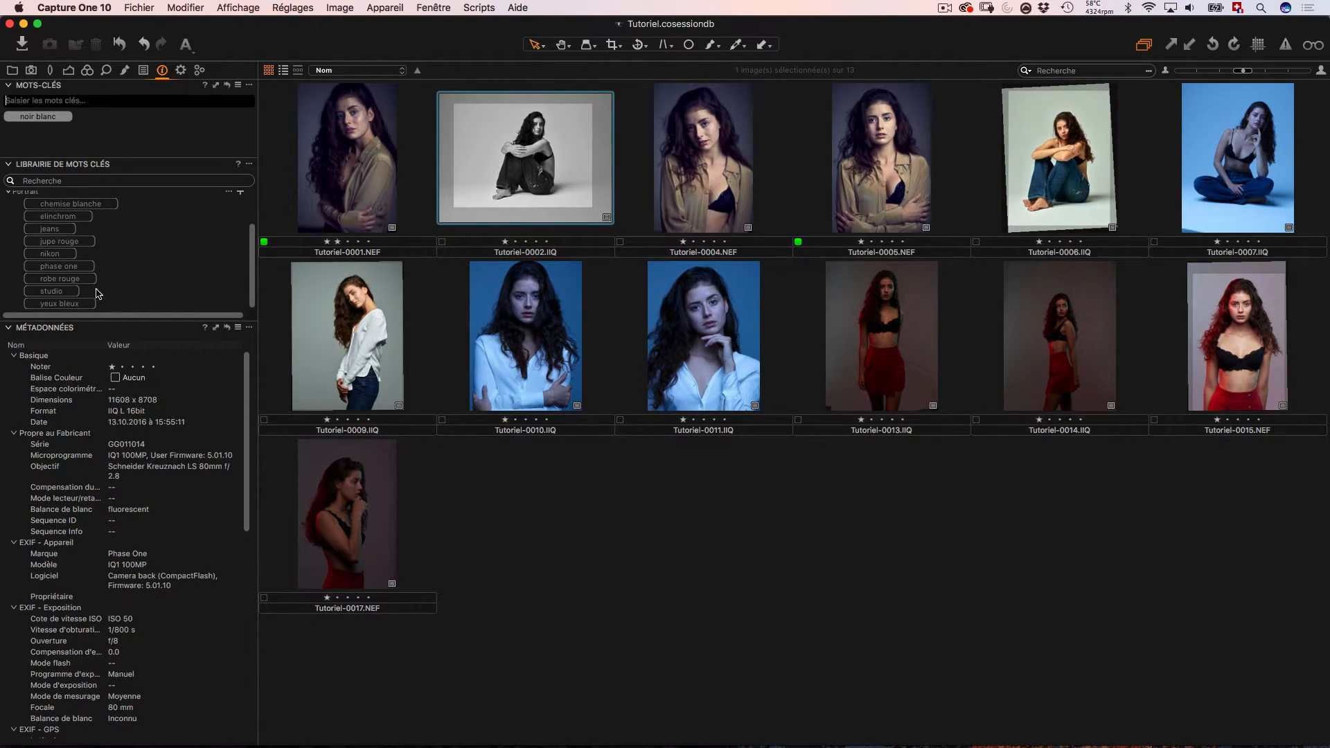
{"action": "scroll", "coordinate": [71, 228], "scroll_direction": "up", "scroll_amount": 2}
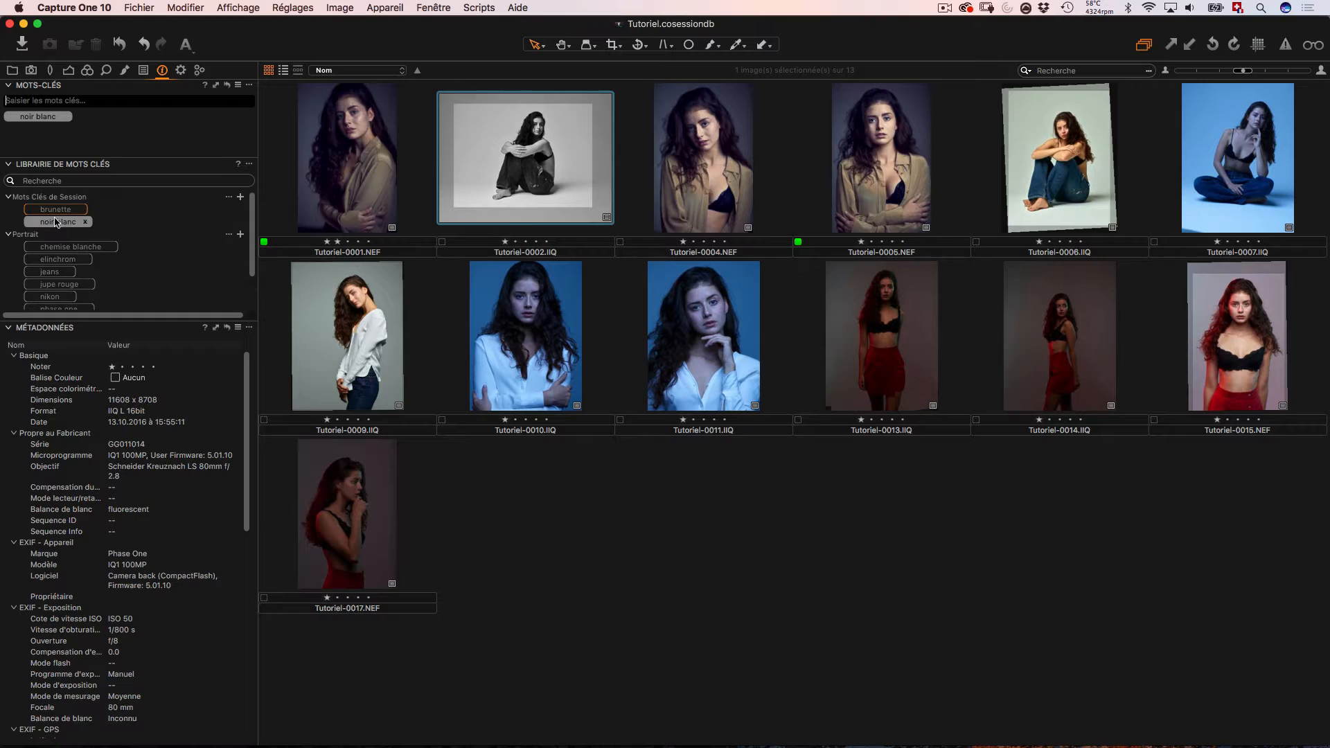
{"action": "left_click", "coordinate": [373, 468]}
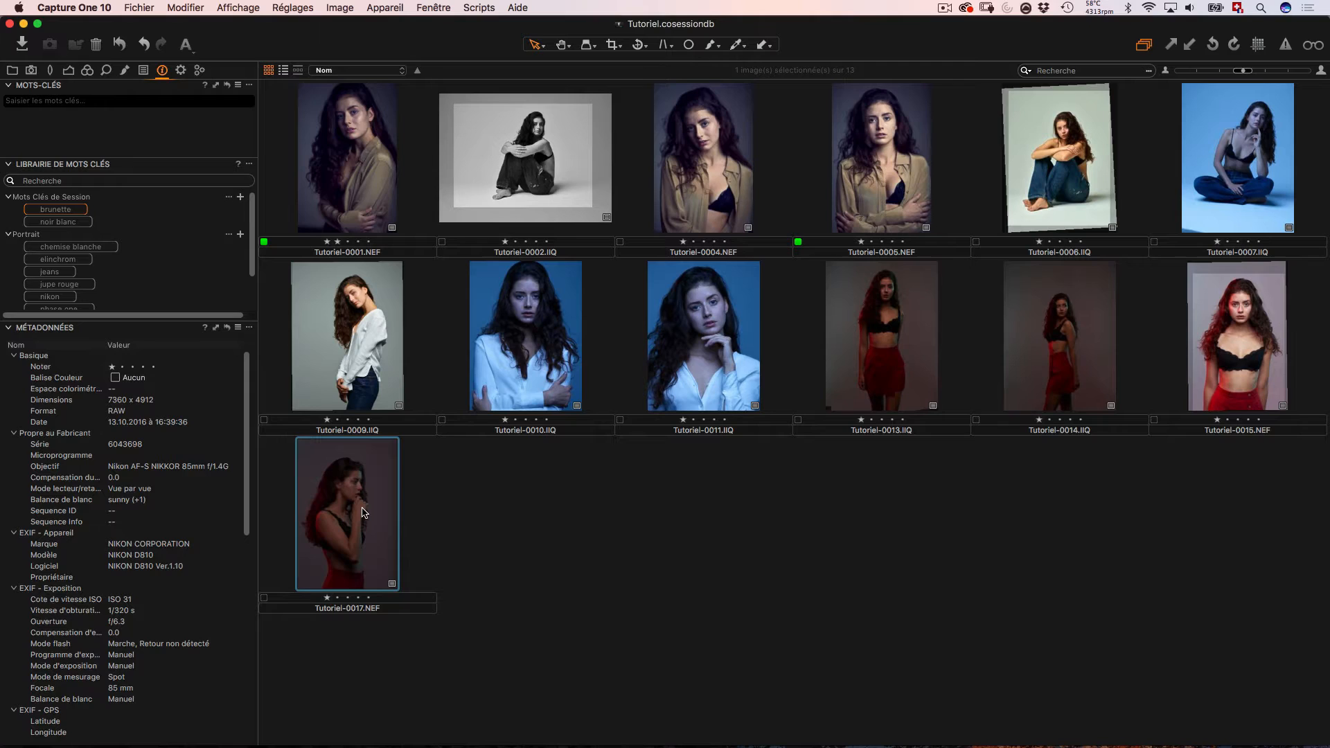
{"action": "left_click", "coordinate": [890, 327], "text": "shift"}
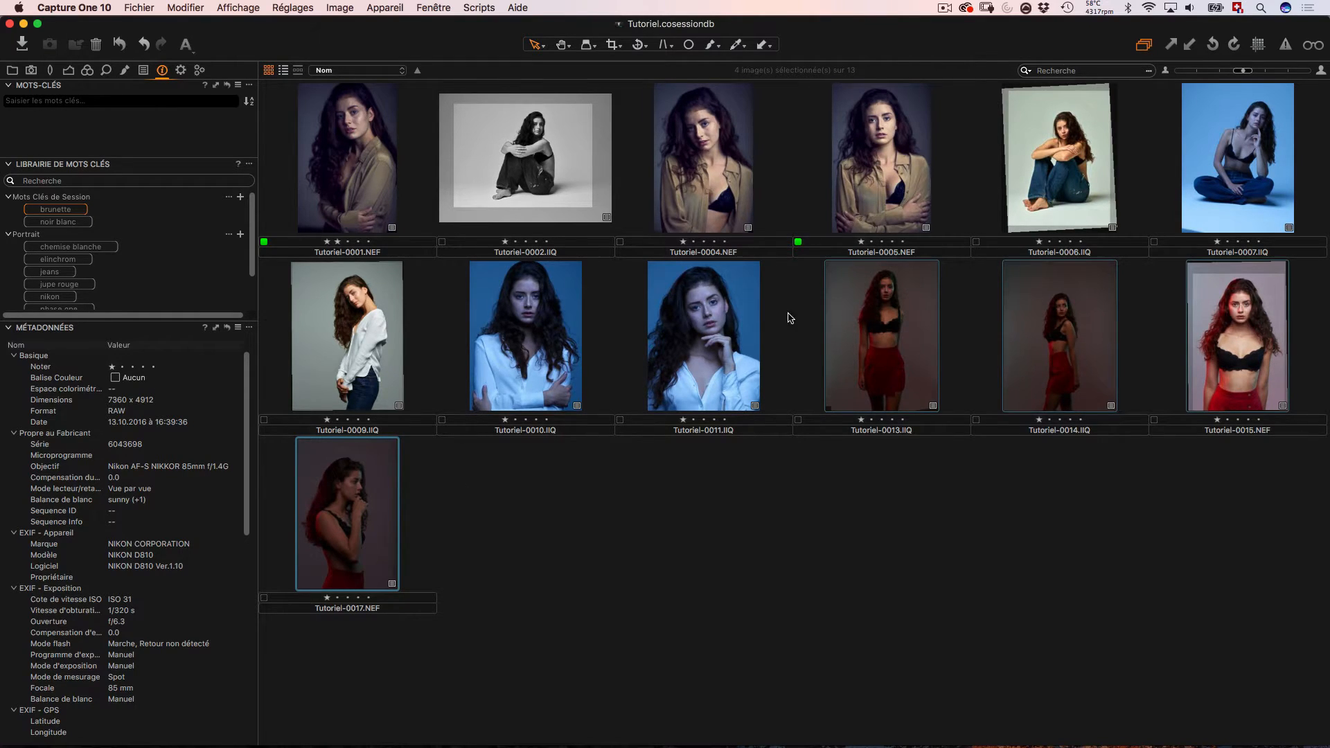
{"action": "left_click", "coordinate": [64, 287]}
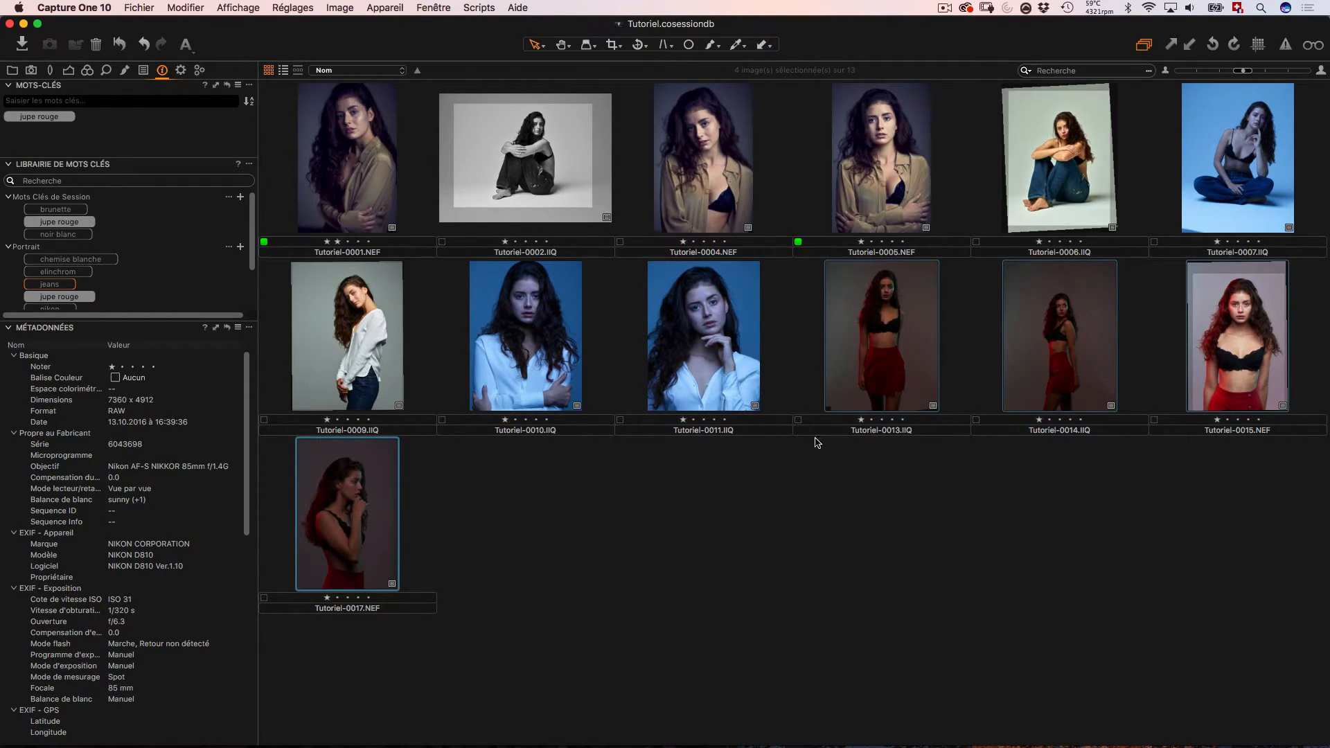
{"action": "left_click", "coordinate": [1144, 45]}
{"action": "left_click", "coordinate": [451, 461]}
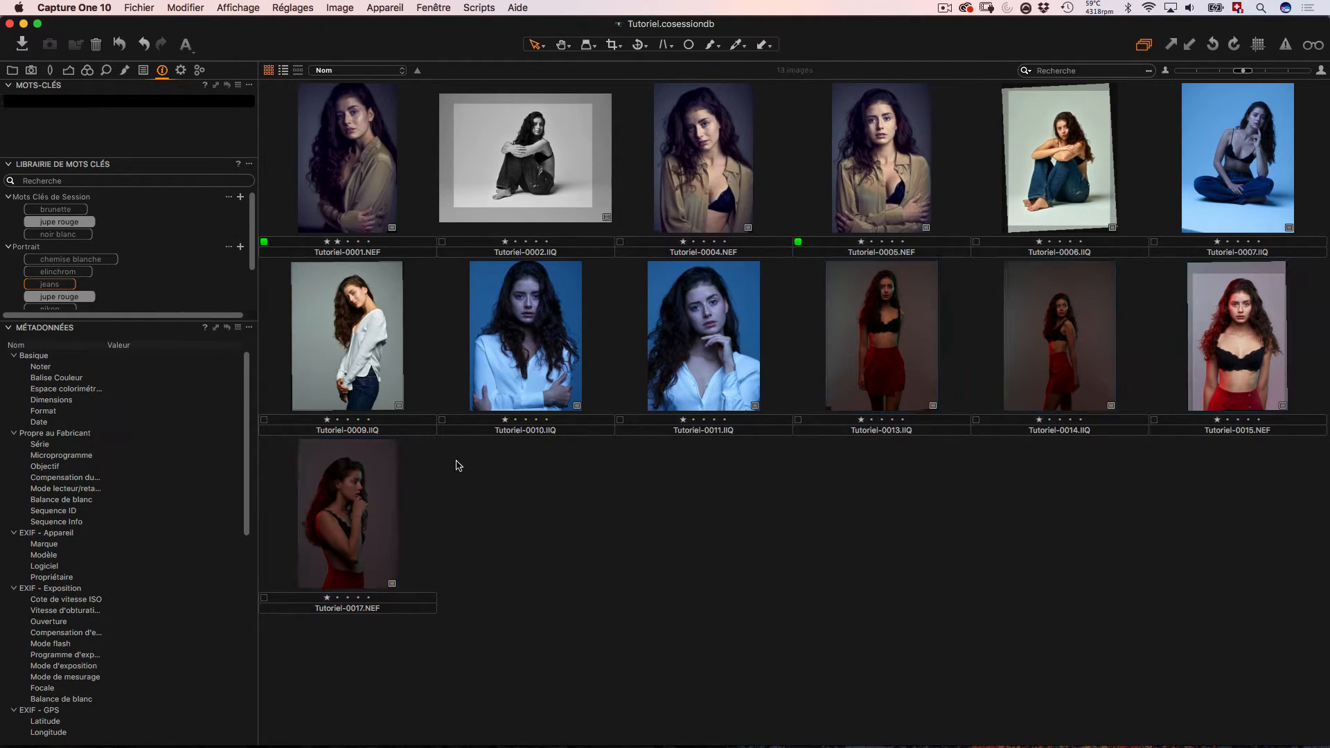
Try to copy the keywords of Tutoriel-0001.NEF to Tutoriel-0004.NEF and Tutoriel-0005.NEF.
{"action": "left_click", "coordinate": [360, 190]}
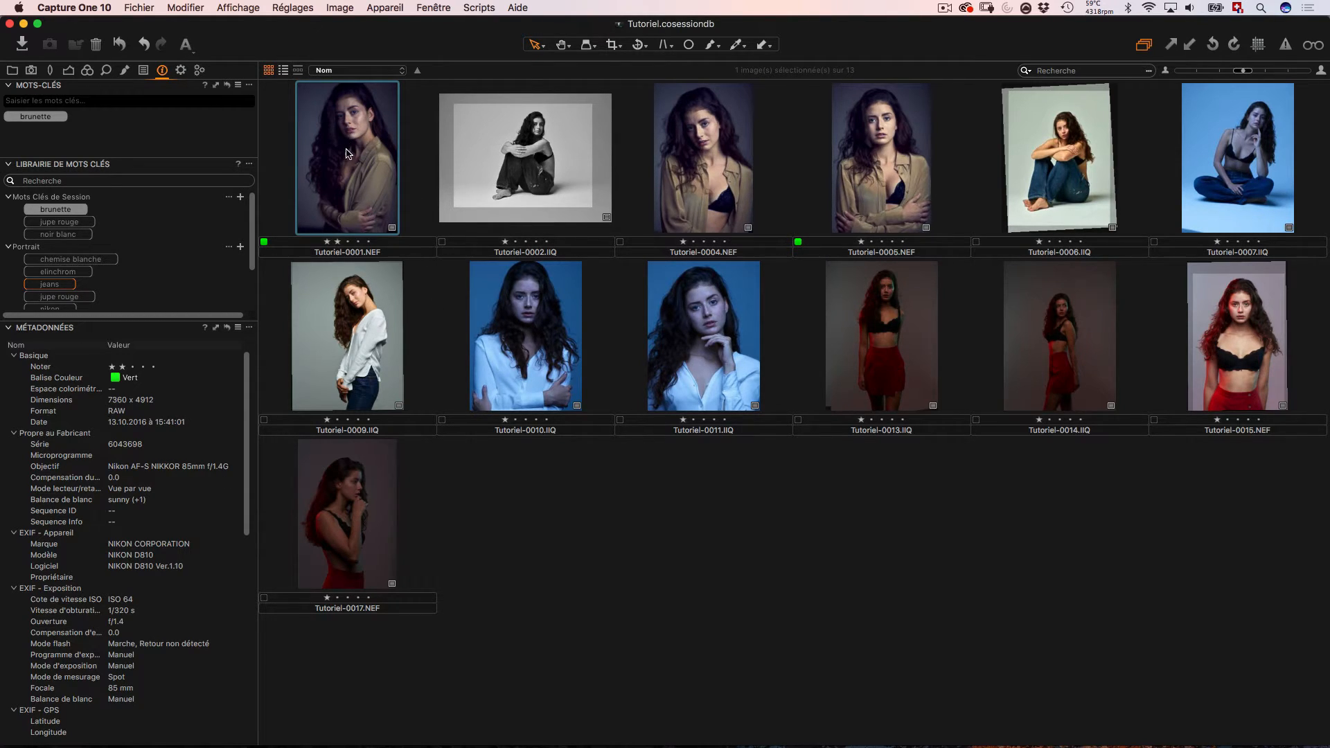
{"action": "left_click", "coordinate": [706, 153]}
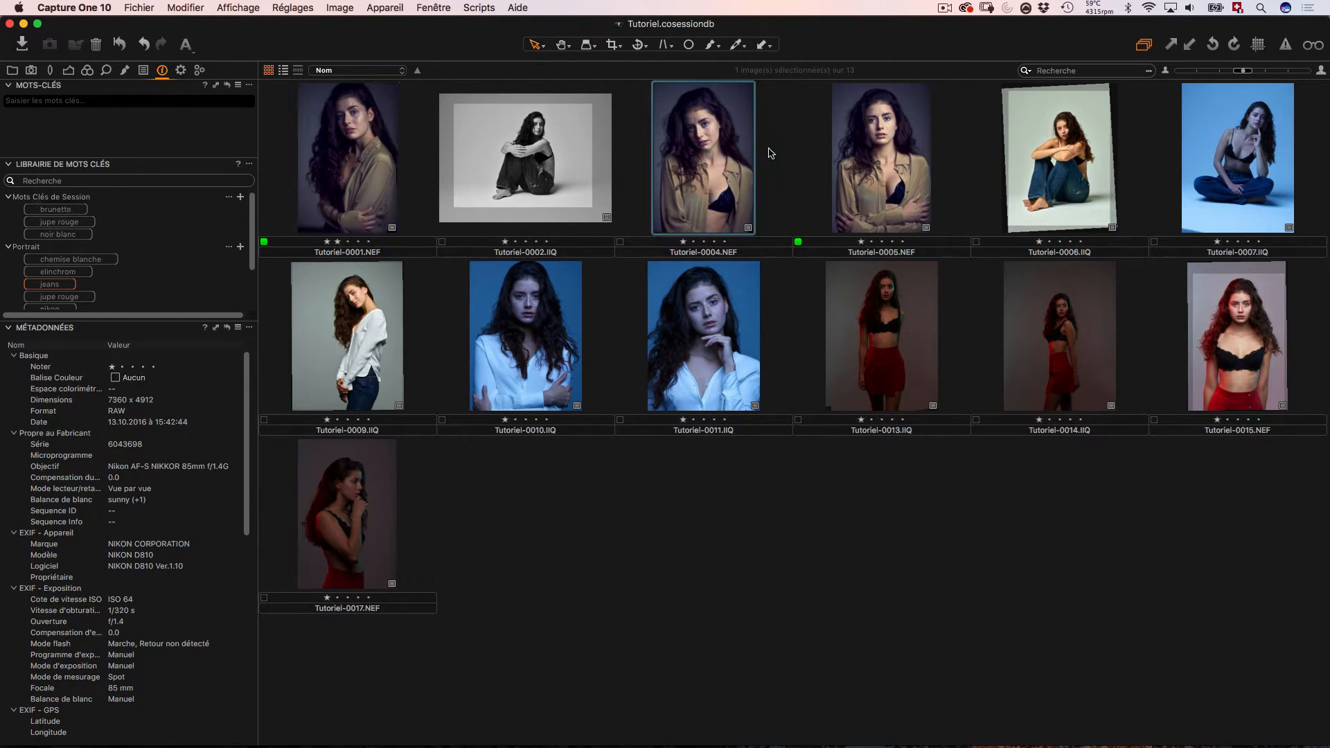
{"action": "left_click", "coordinate": [866, 151]}
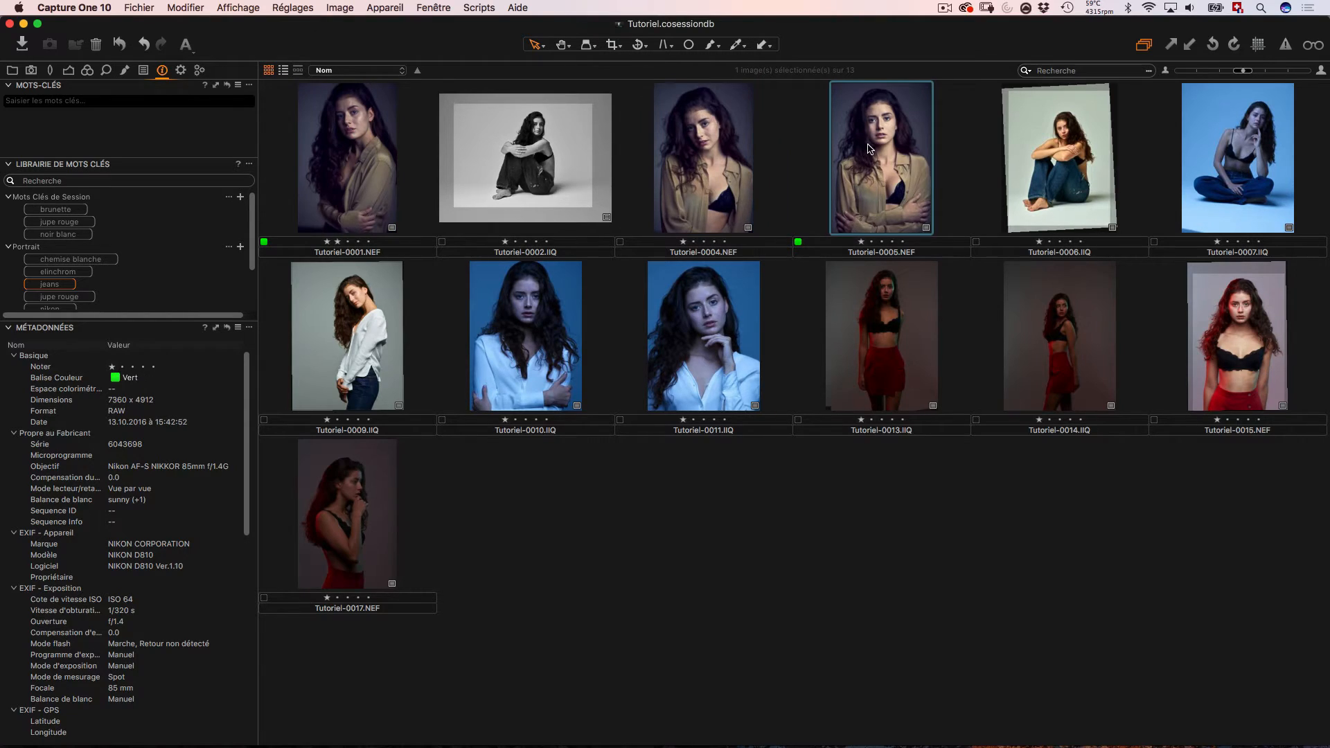
{"action": "left_click", "coordinate": [369, 168]}
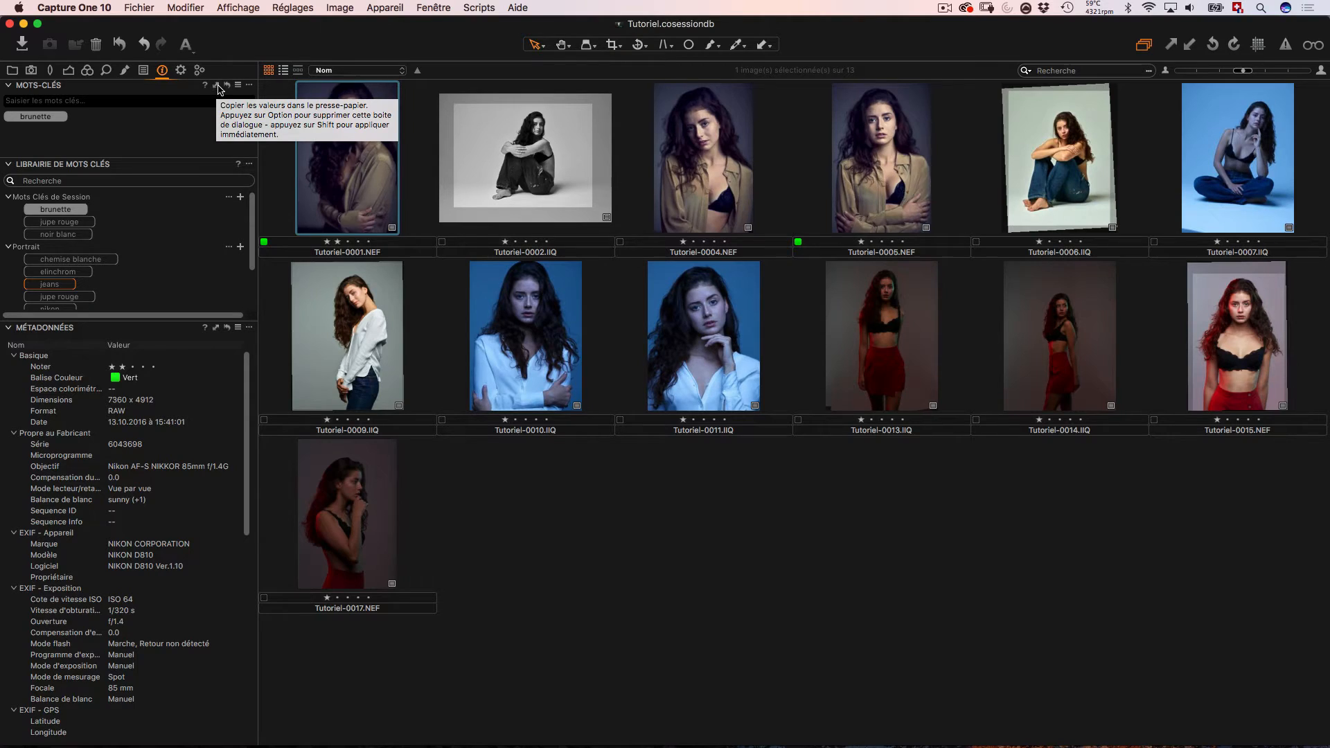
{"action": "left_click", "coordinate": [729, 147], "text": "super"}
{"action": "left_click", "coordinate": [902, 149], "text": "super"}
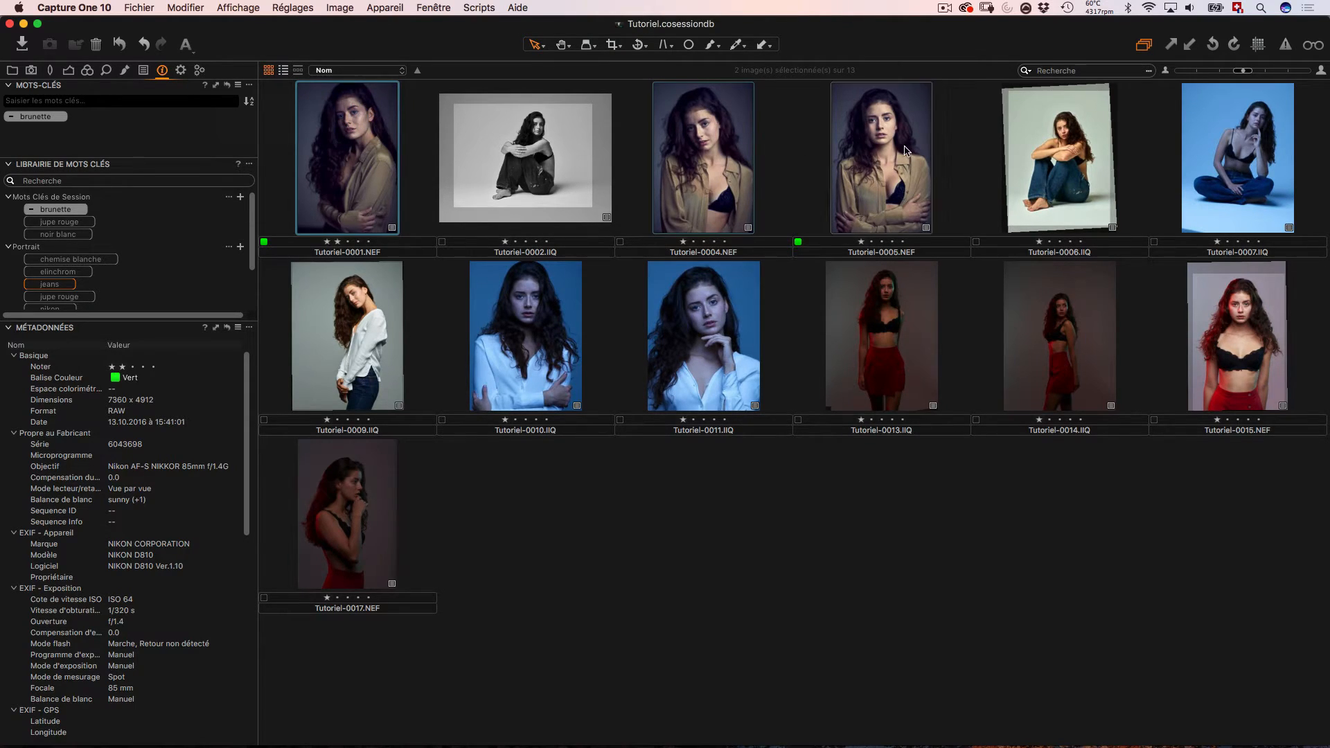
{"action": "left_click", "coordinate": [216, 87]}
{"action": "left_click", "coordinate": [645, 149]}
{"action": "left_click", "coordinate": [875, 145]}
{"action": "left_click", "coordinate": [783, 149]}
Save the keywords of Tutoriel-0001.NEF as a user keyword preset named "Brunette".
{"action": "left_click", "coordinate": [309, 175]}
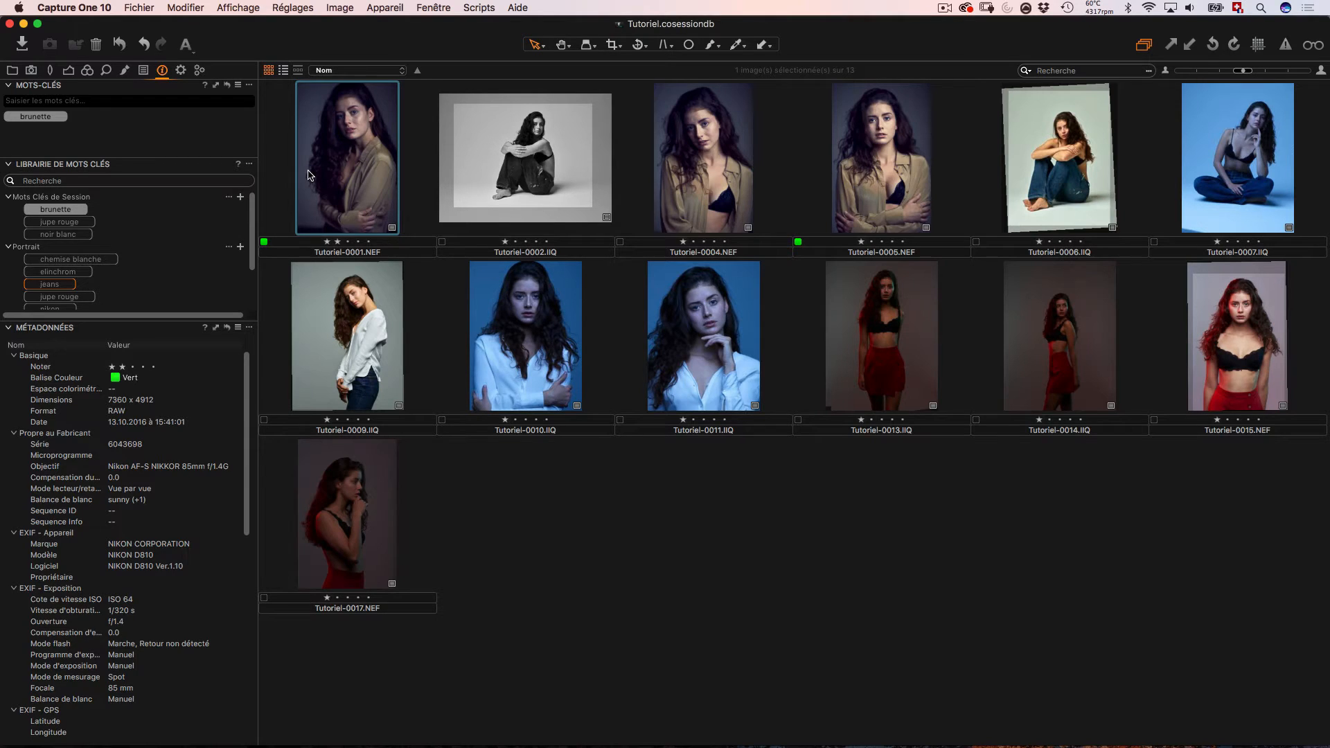
{"action": "left_click", "coordinate": [239, 86]}
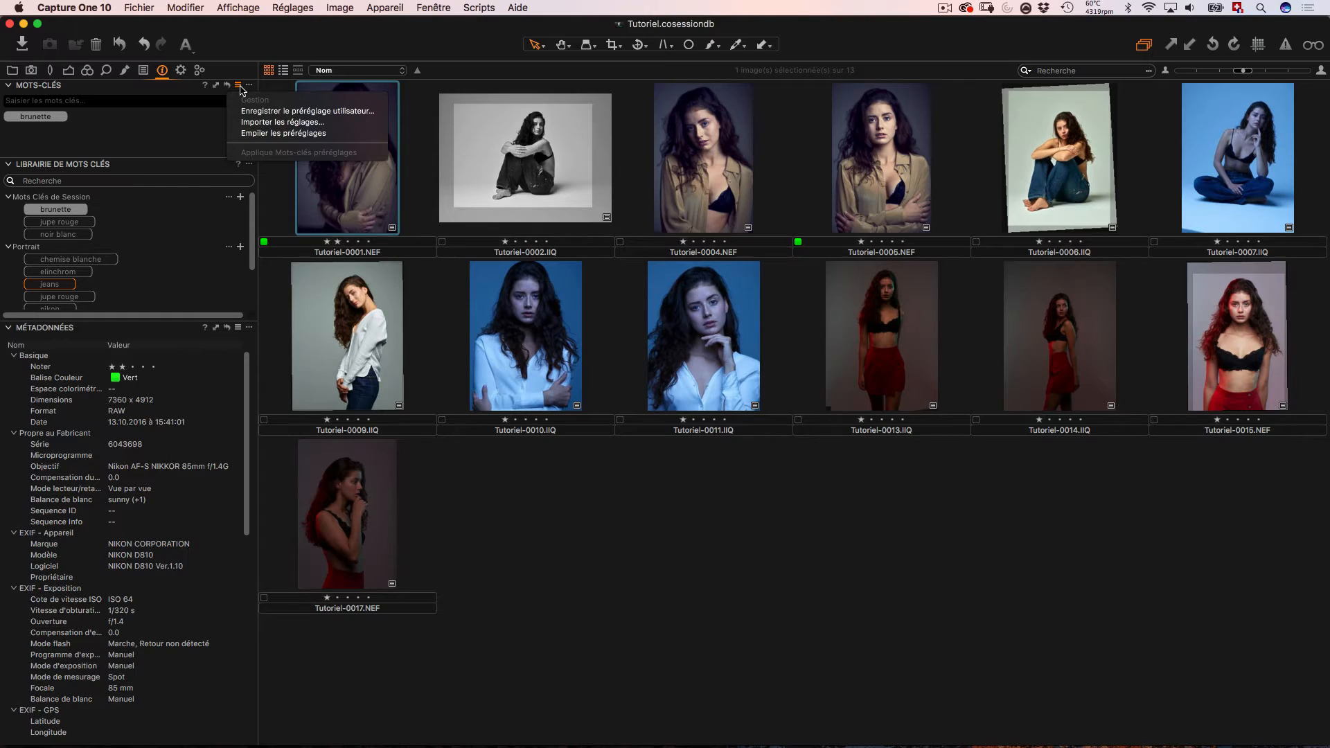
{"action": "left_click", "coordinate": [308, 113]}
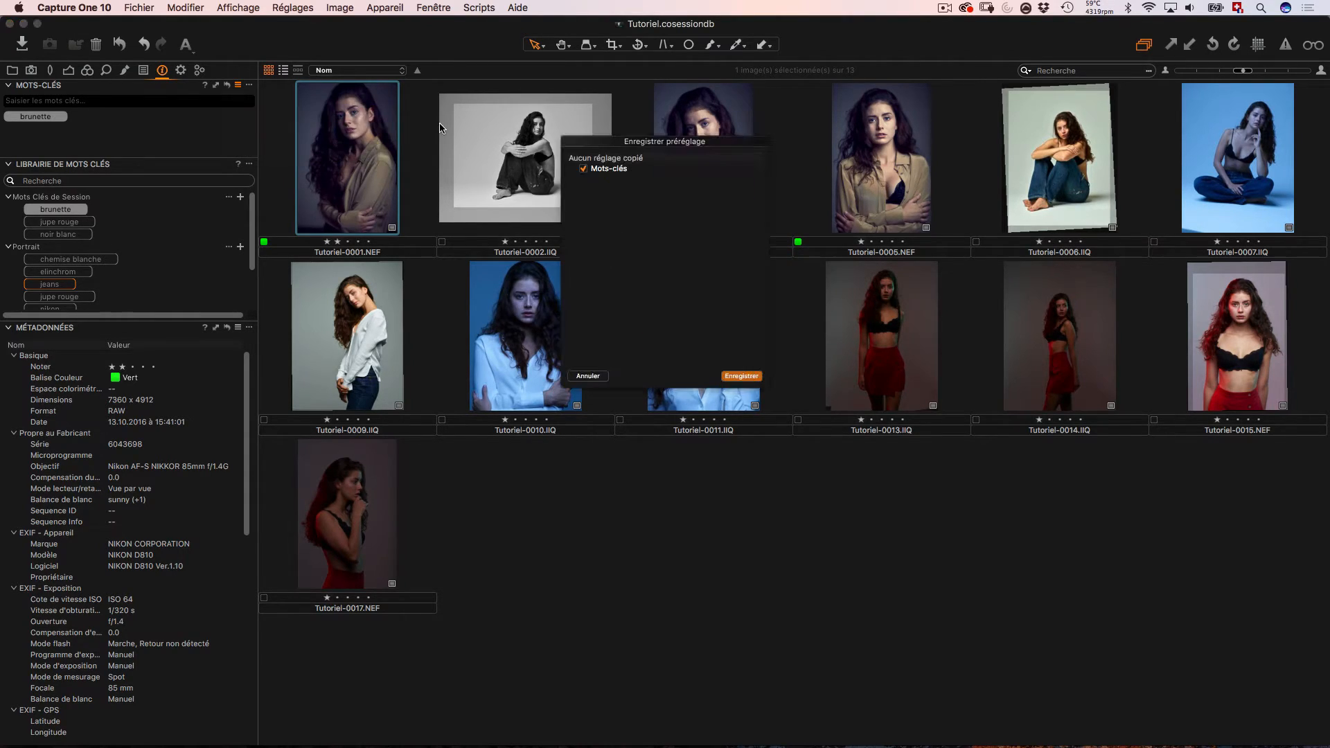
{"action": "left_click", "coordinate": [742, 377]}
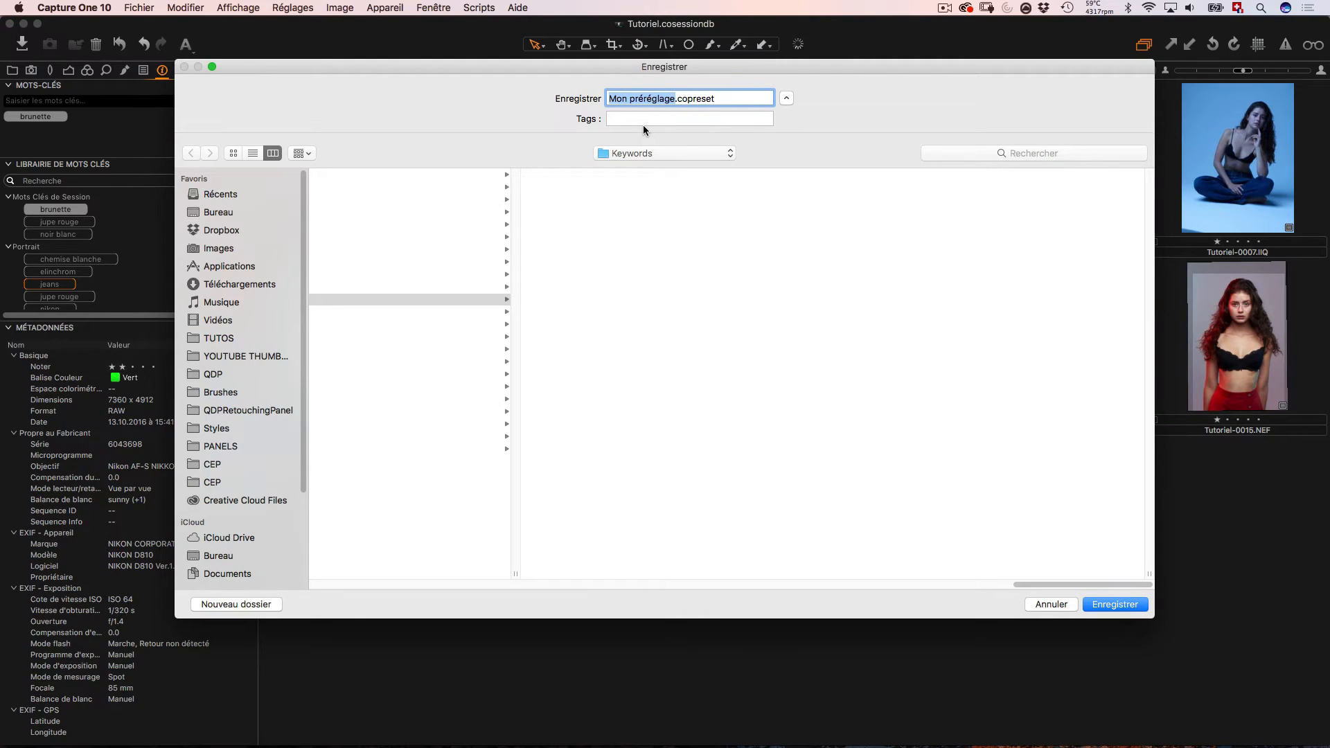
{"action": "type", "text": "Brunette"}
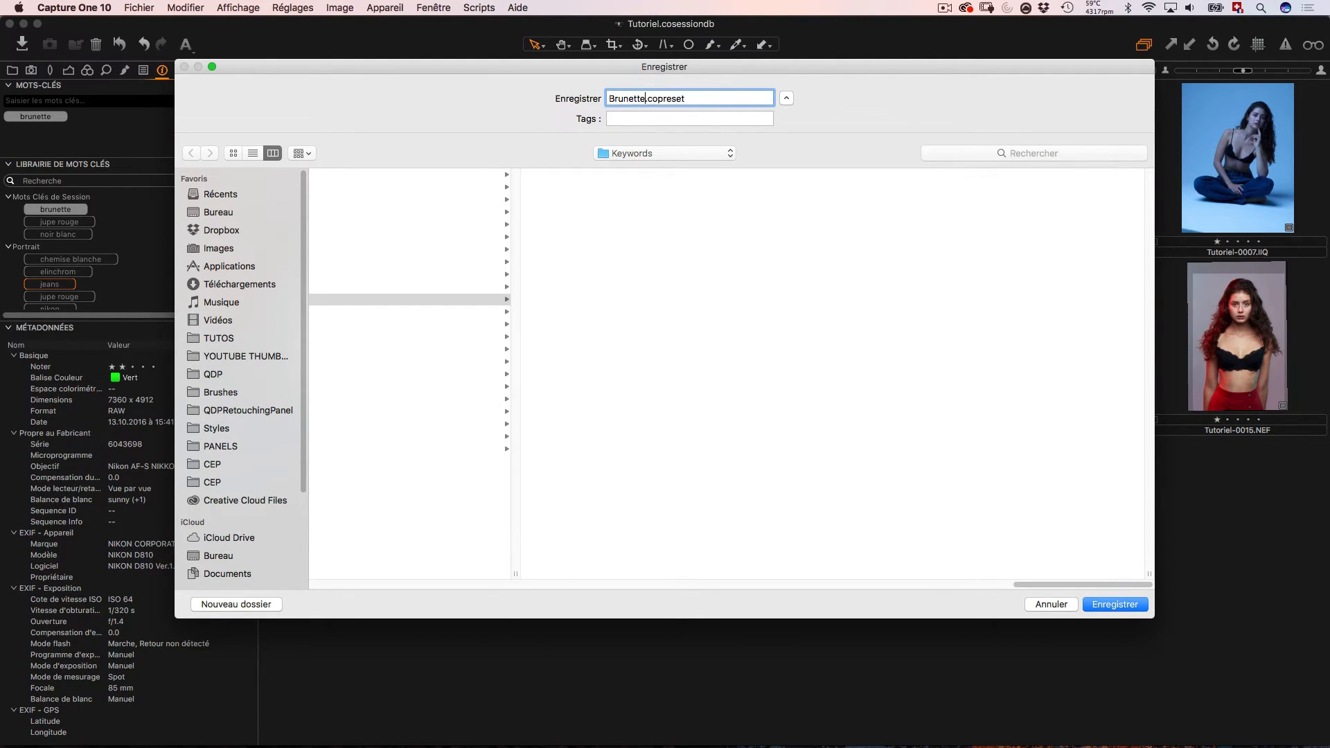
{"action": "key", "text": "Return"}
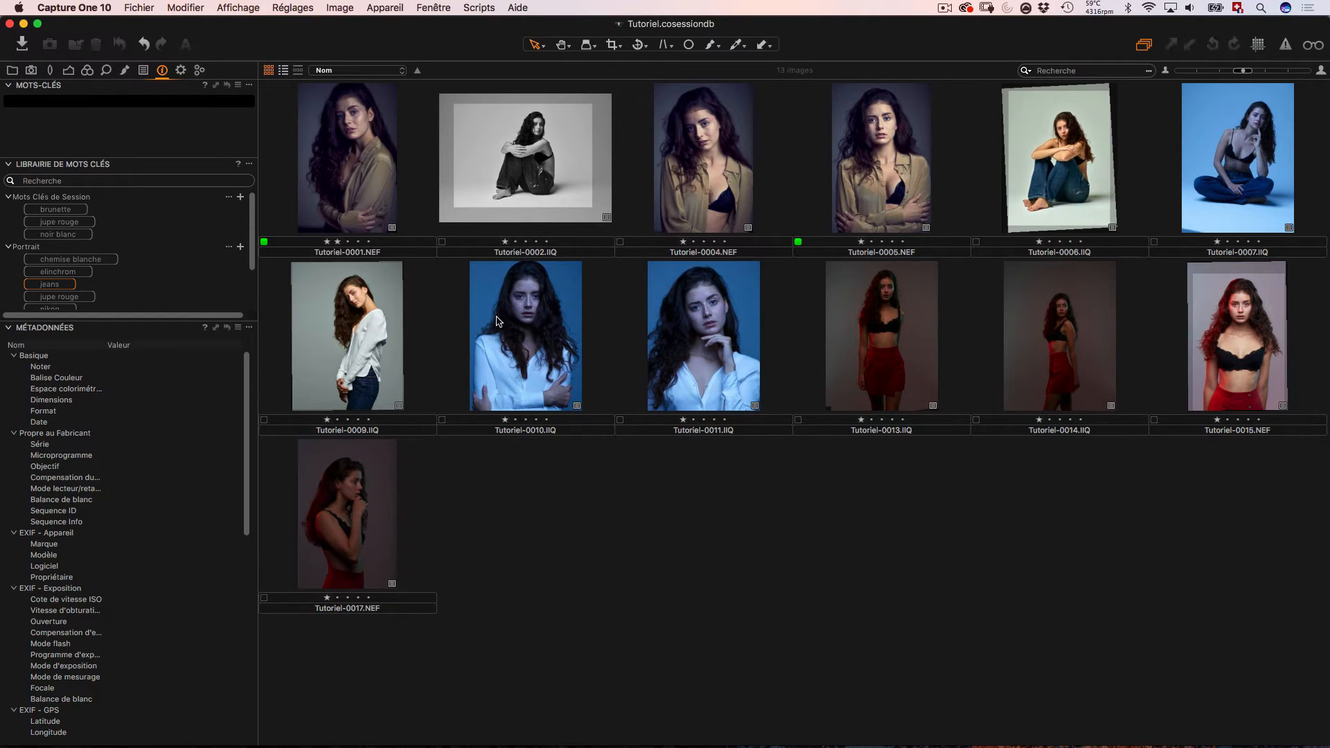
Apply the user keyword preset "Brunette" to the photo Tutoriel-0010.IIQ.
{"action": "left_click", "coordinate": [388, 309]}
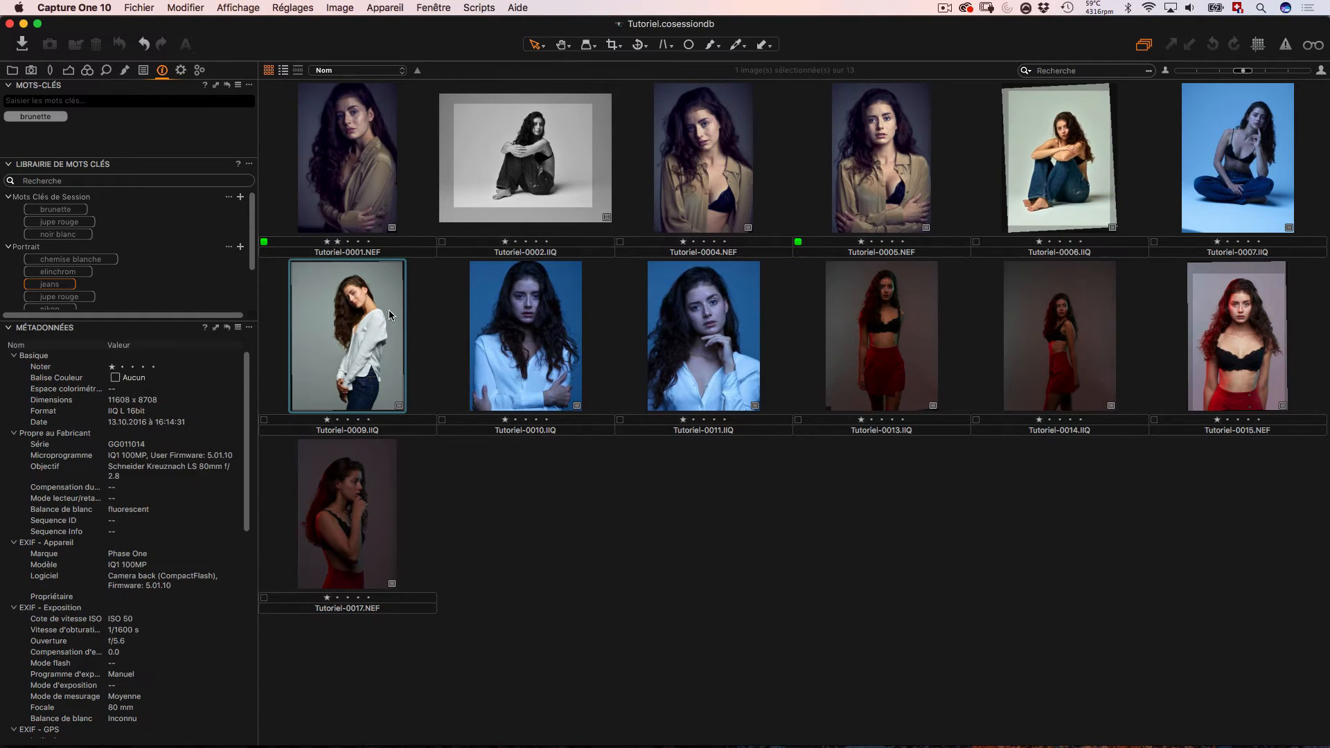
{"action": "left_click", "coordinate": [499, 346]}
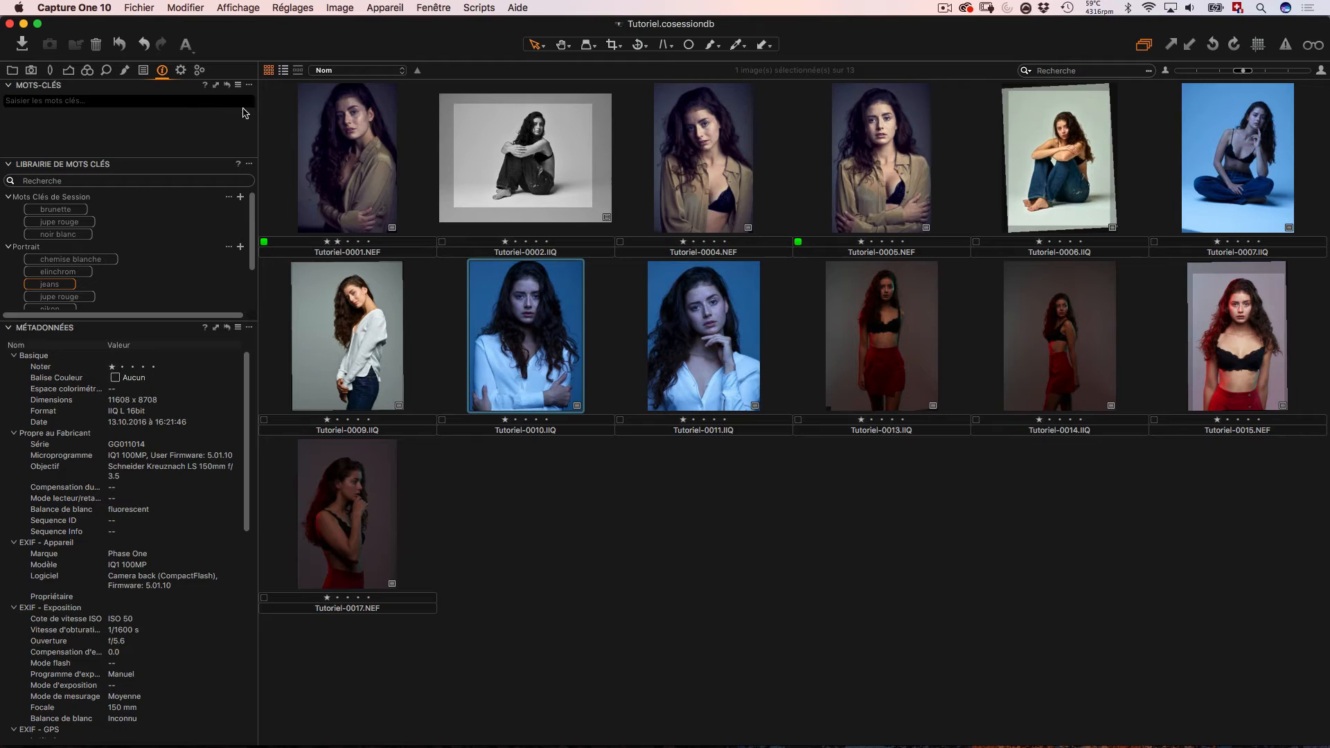
{"action": "left_click", "coordinate": [238, 85]}
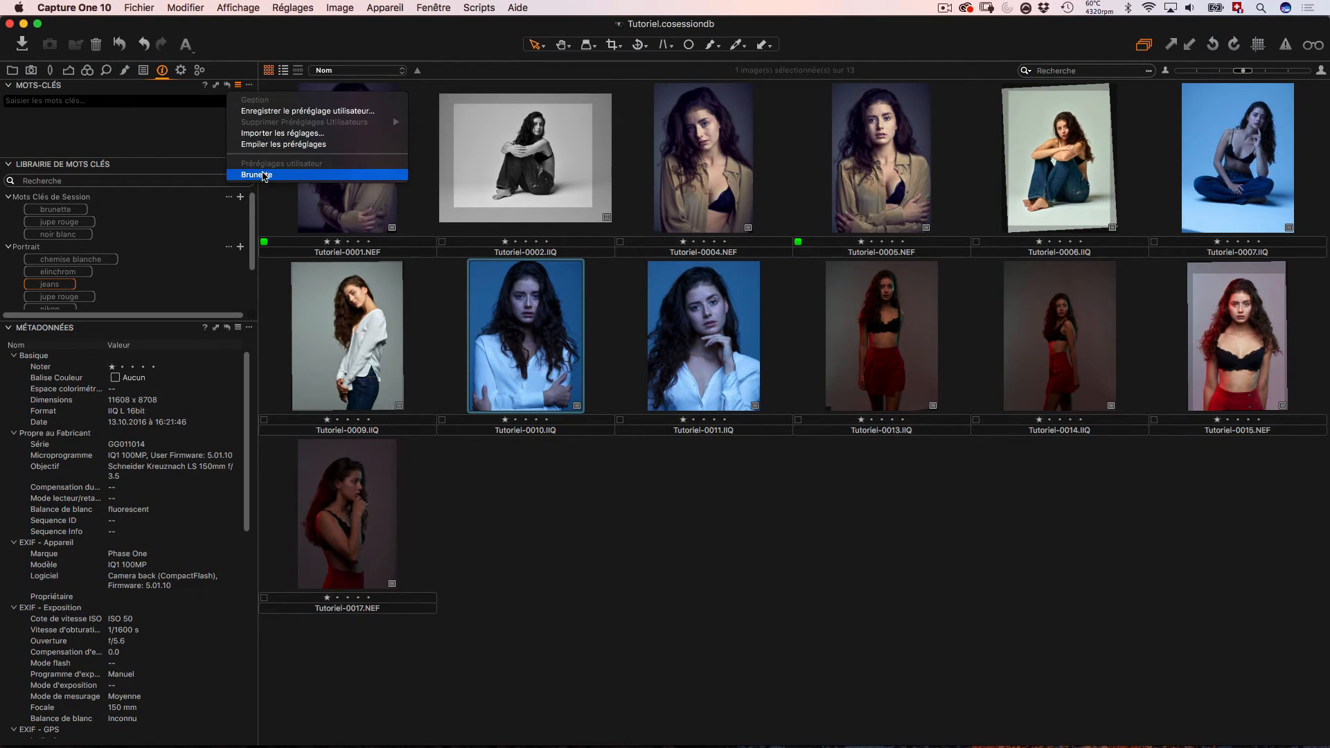
{"action": "left_click", "coordinate": [264, 175]}
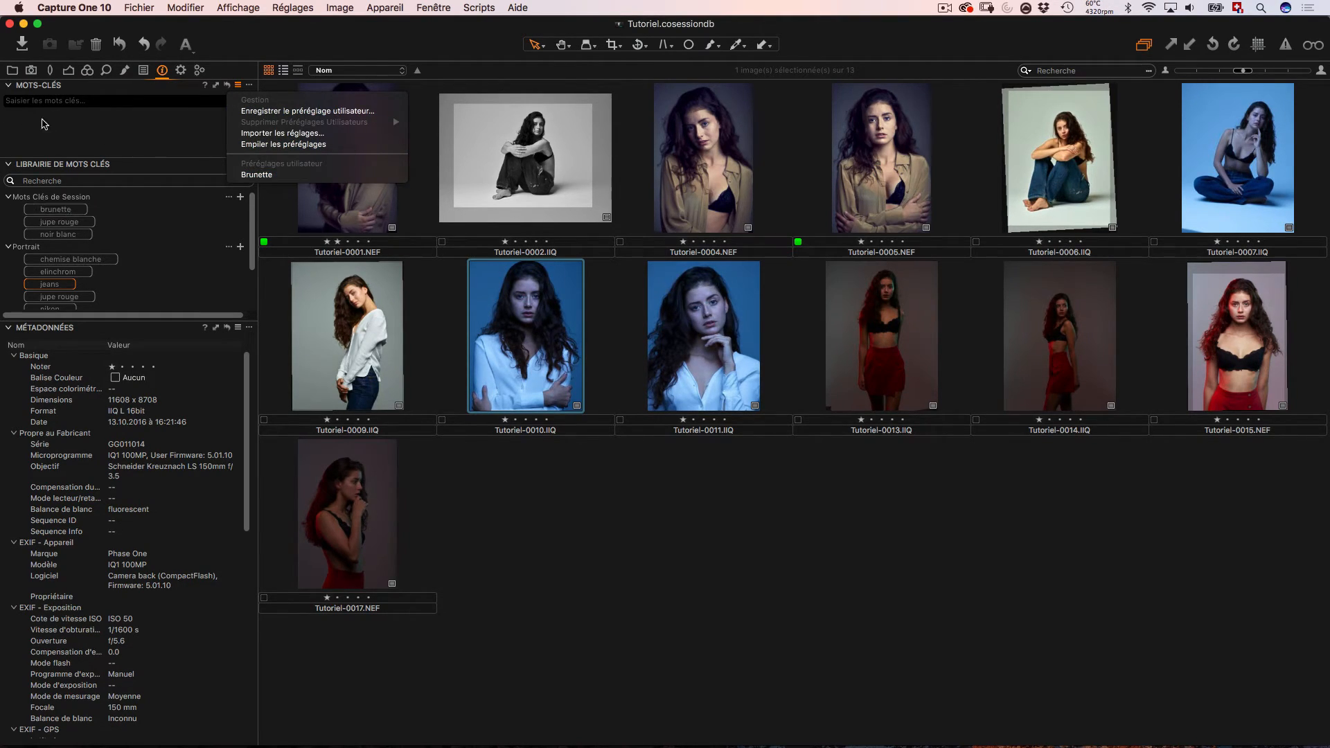
{"action": "left_click", "coordinate": [284, 178]}
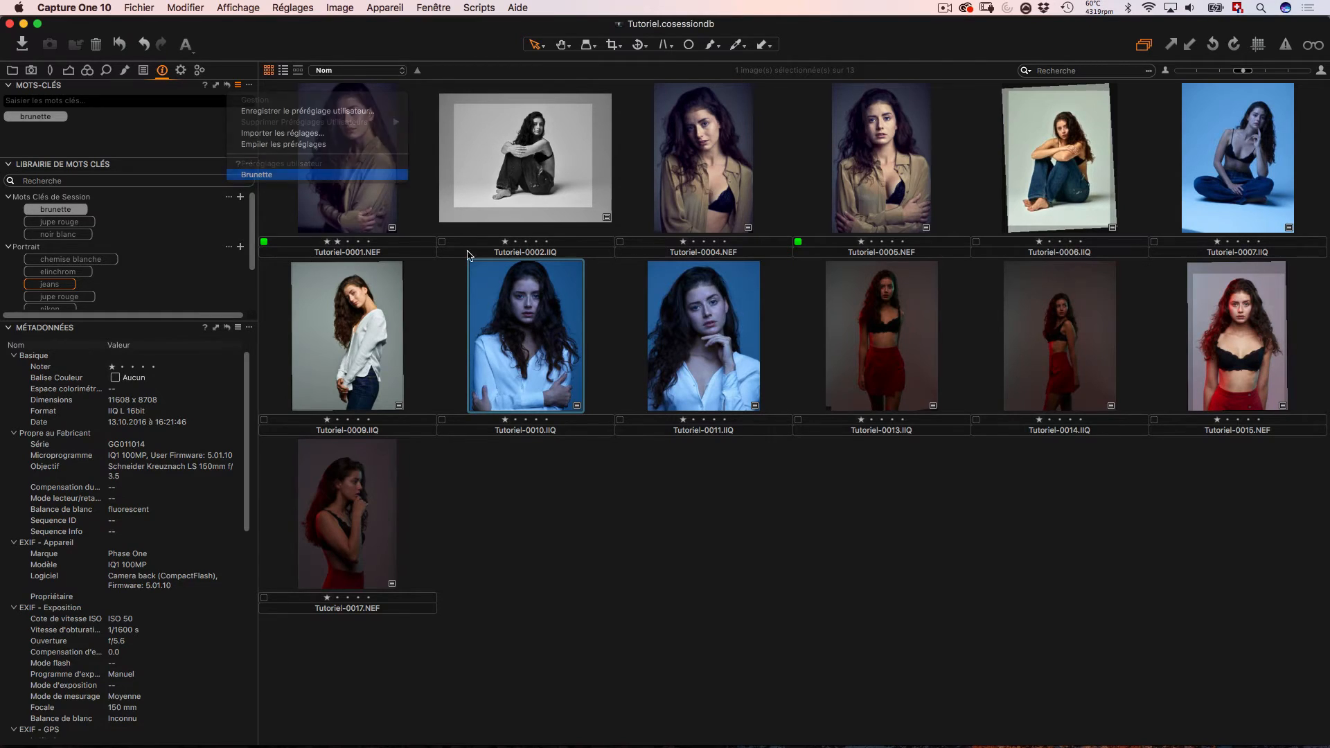